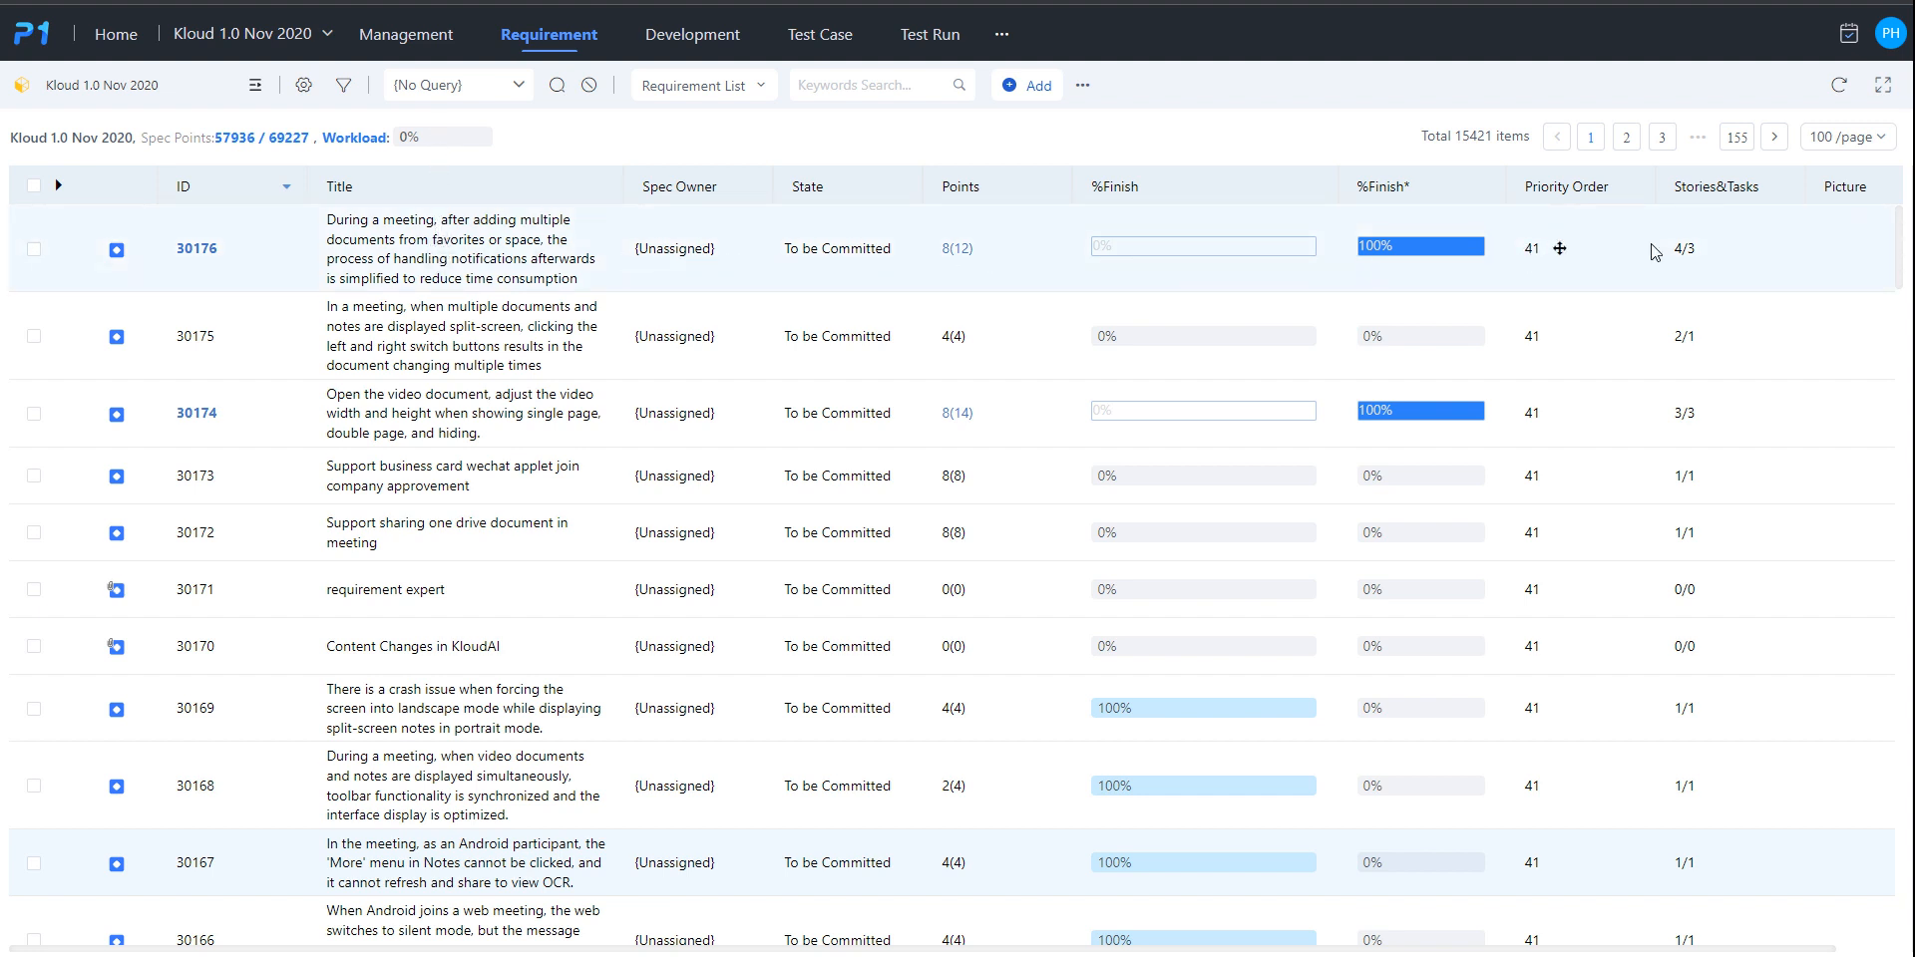
Review the stories and tasks breakdown of requirement 30176 and close it.
{"action": "left_click", "coordinate": [1683, 251]}
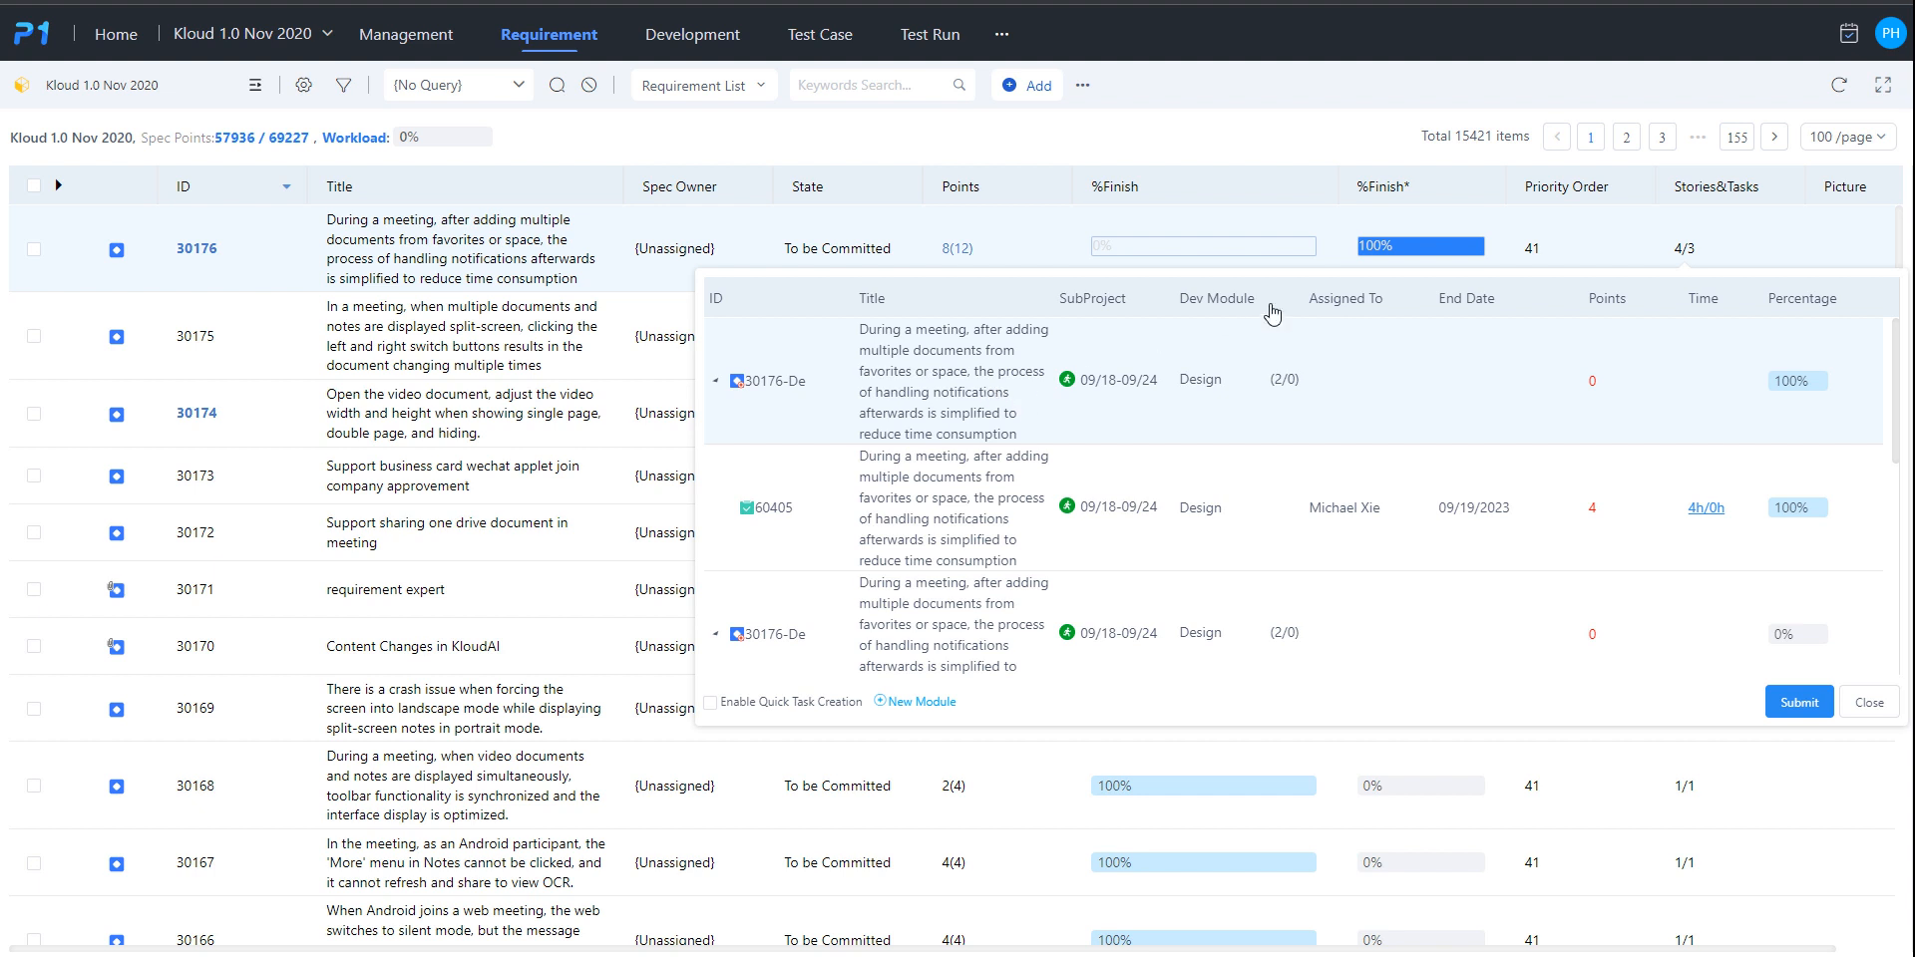
{"action": "left_click", "coordinate": [1868, 702]}
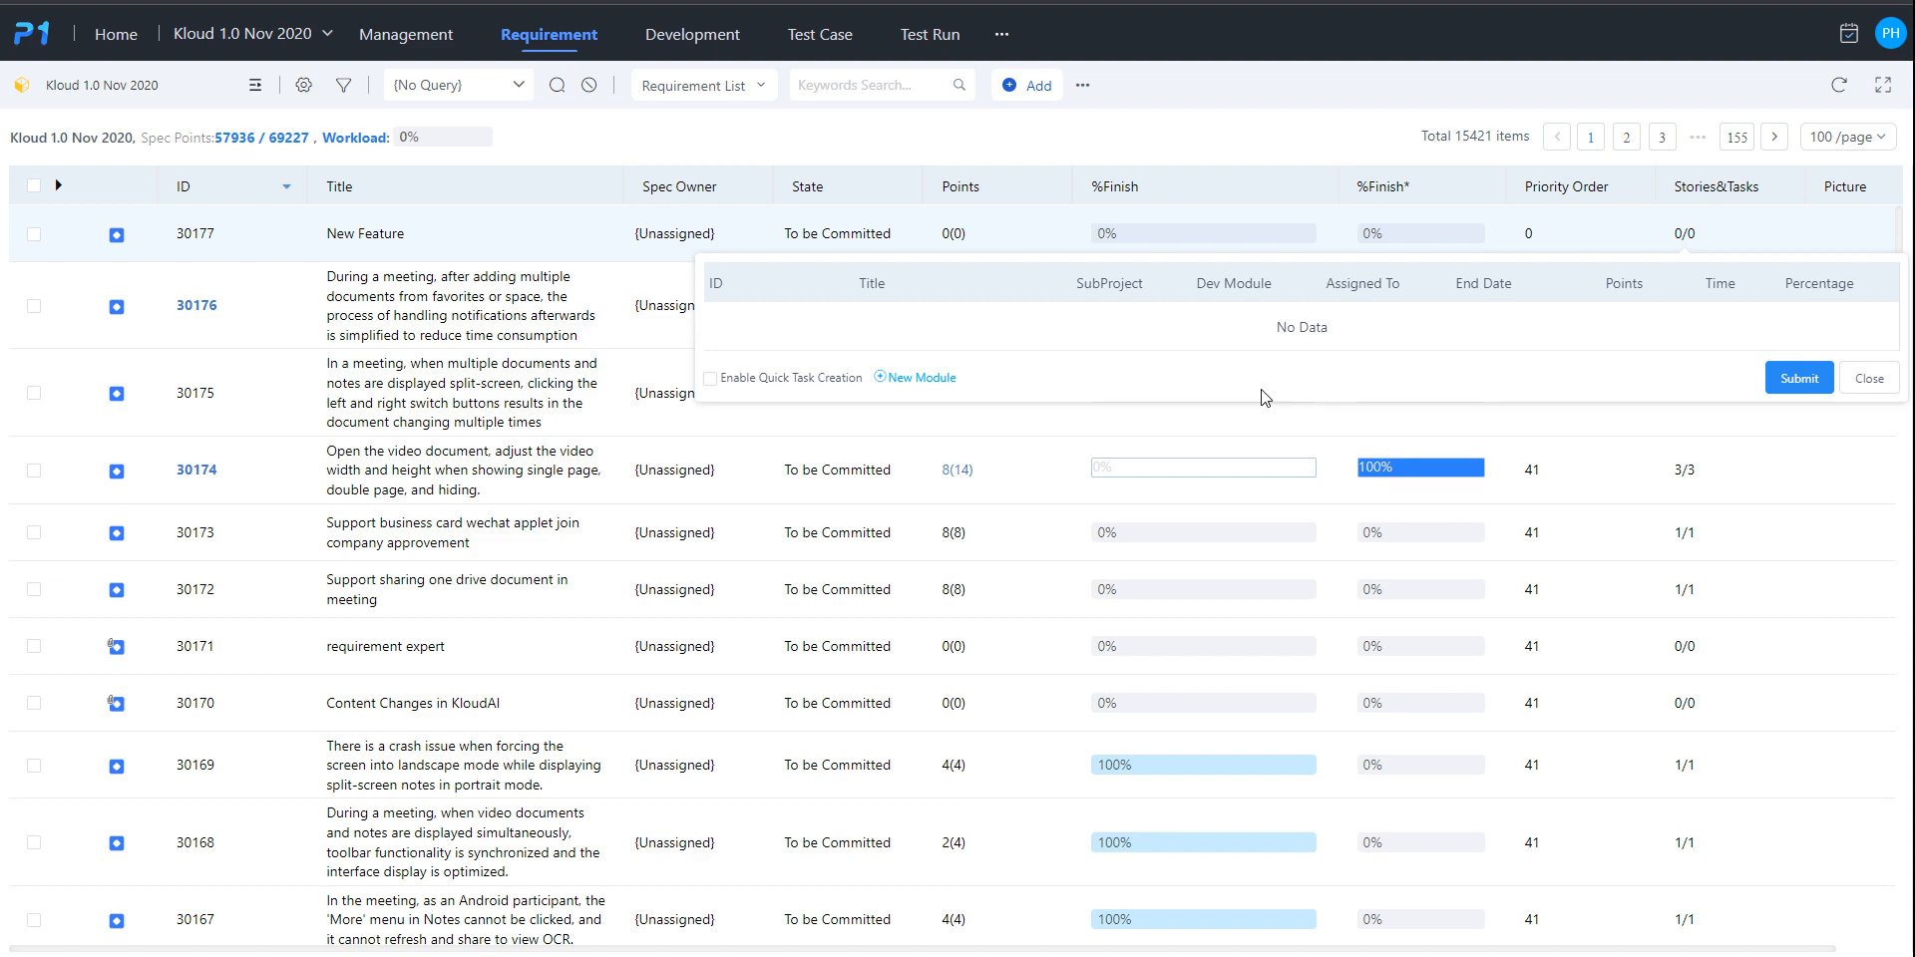
Add Android and IOS development modules to the New Feature requirement.
{"action": "left_click", "coordinate": [913, 382]}
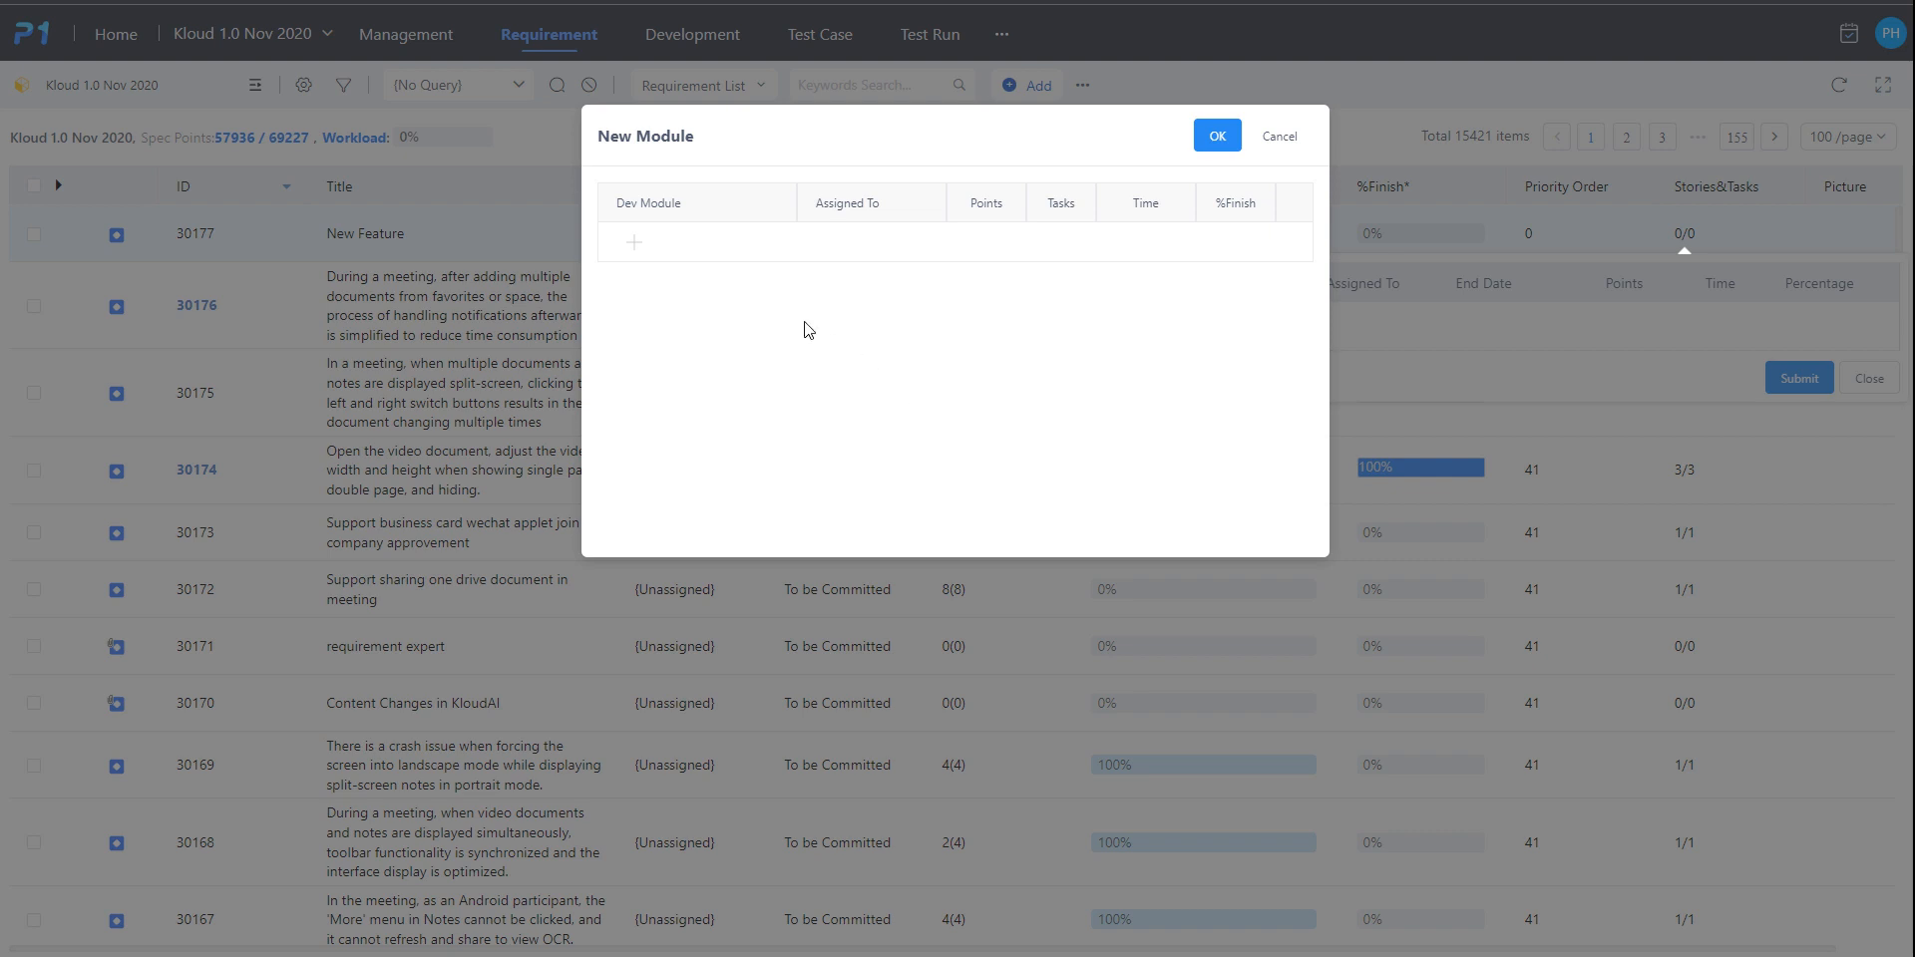
{"action": "left_click", "coordinate": [684, 247]}
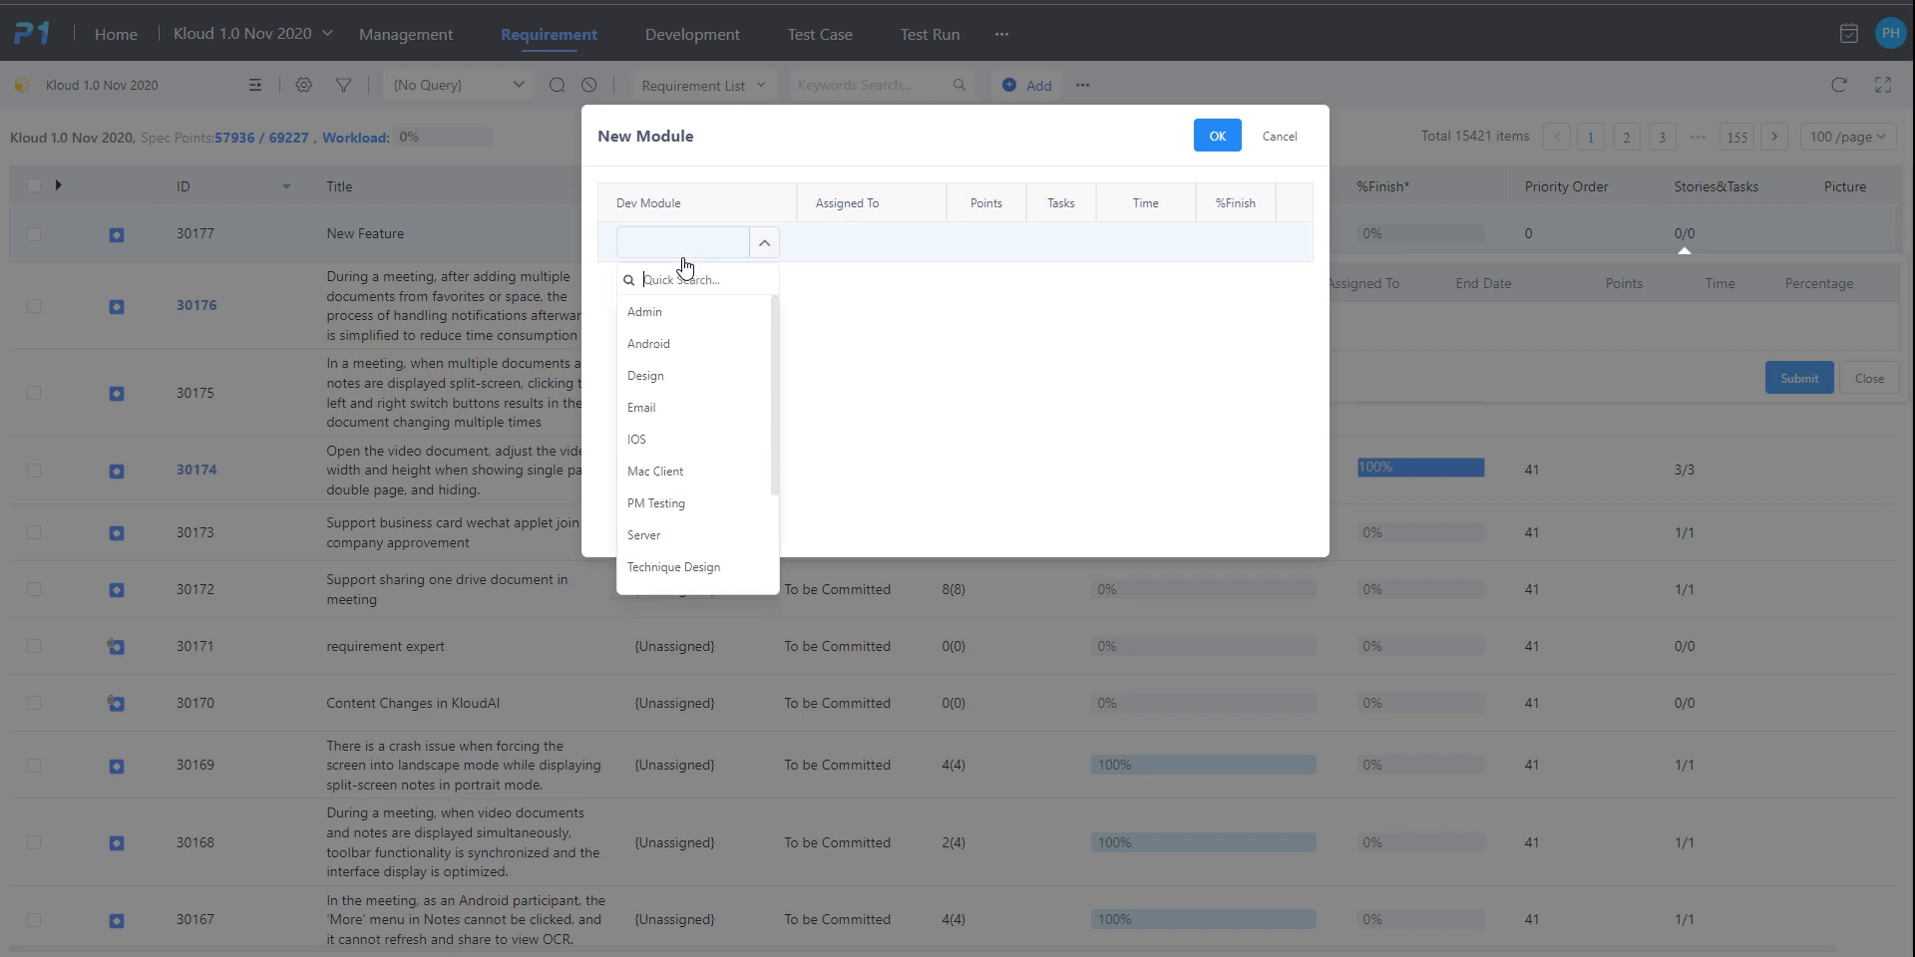
{"action": "left_click", "coordinate": [658, 345]}
{"action": "left_click", "coordinate": [684, 283]}
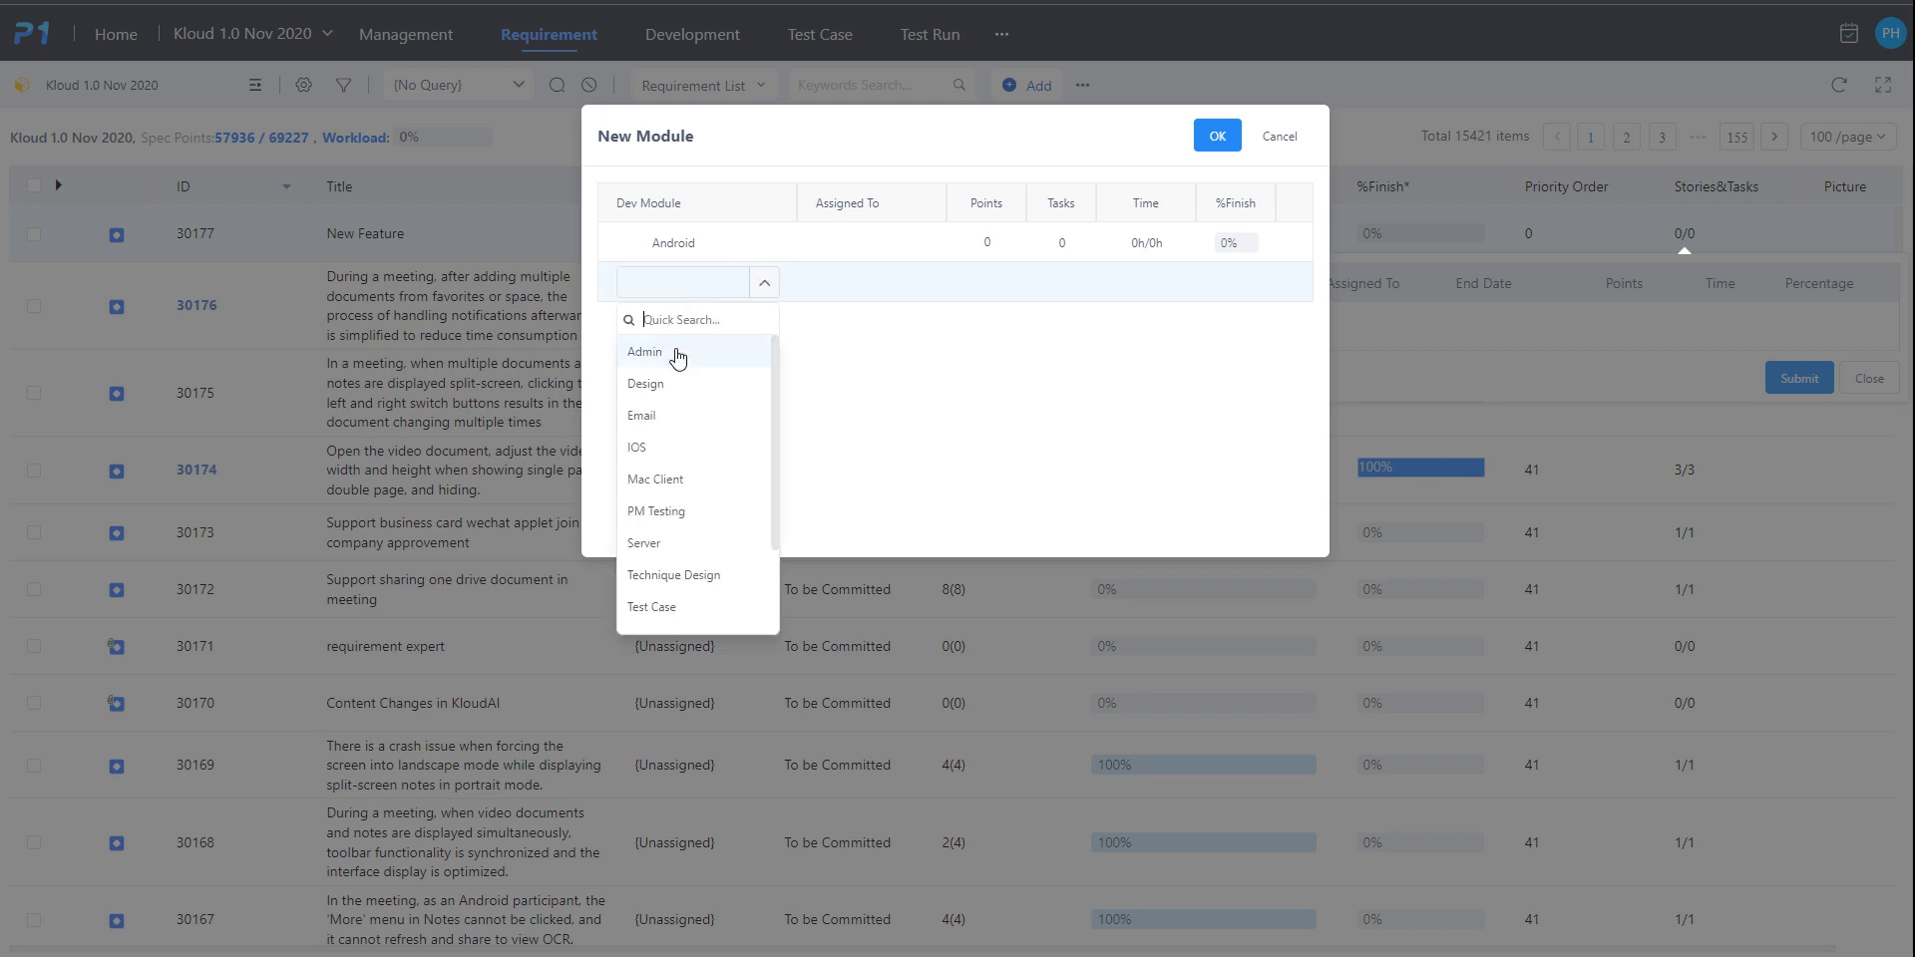
{"action": "left_click", "coordinate": [678, 465]}
{"action": "key", "text": "Return"}
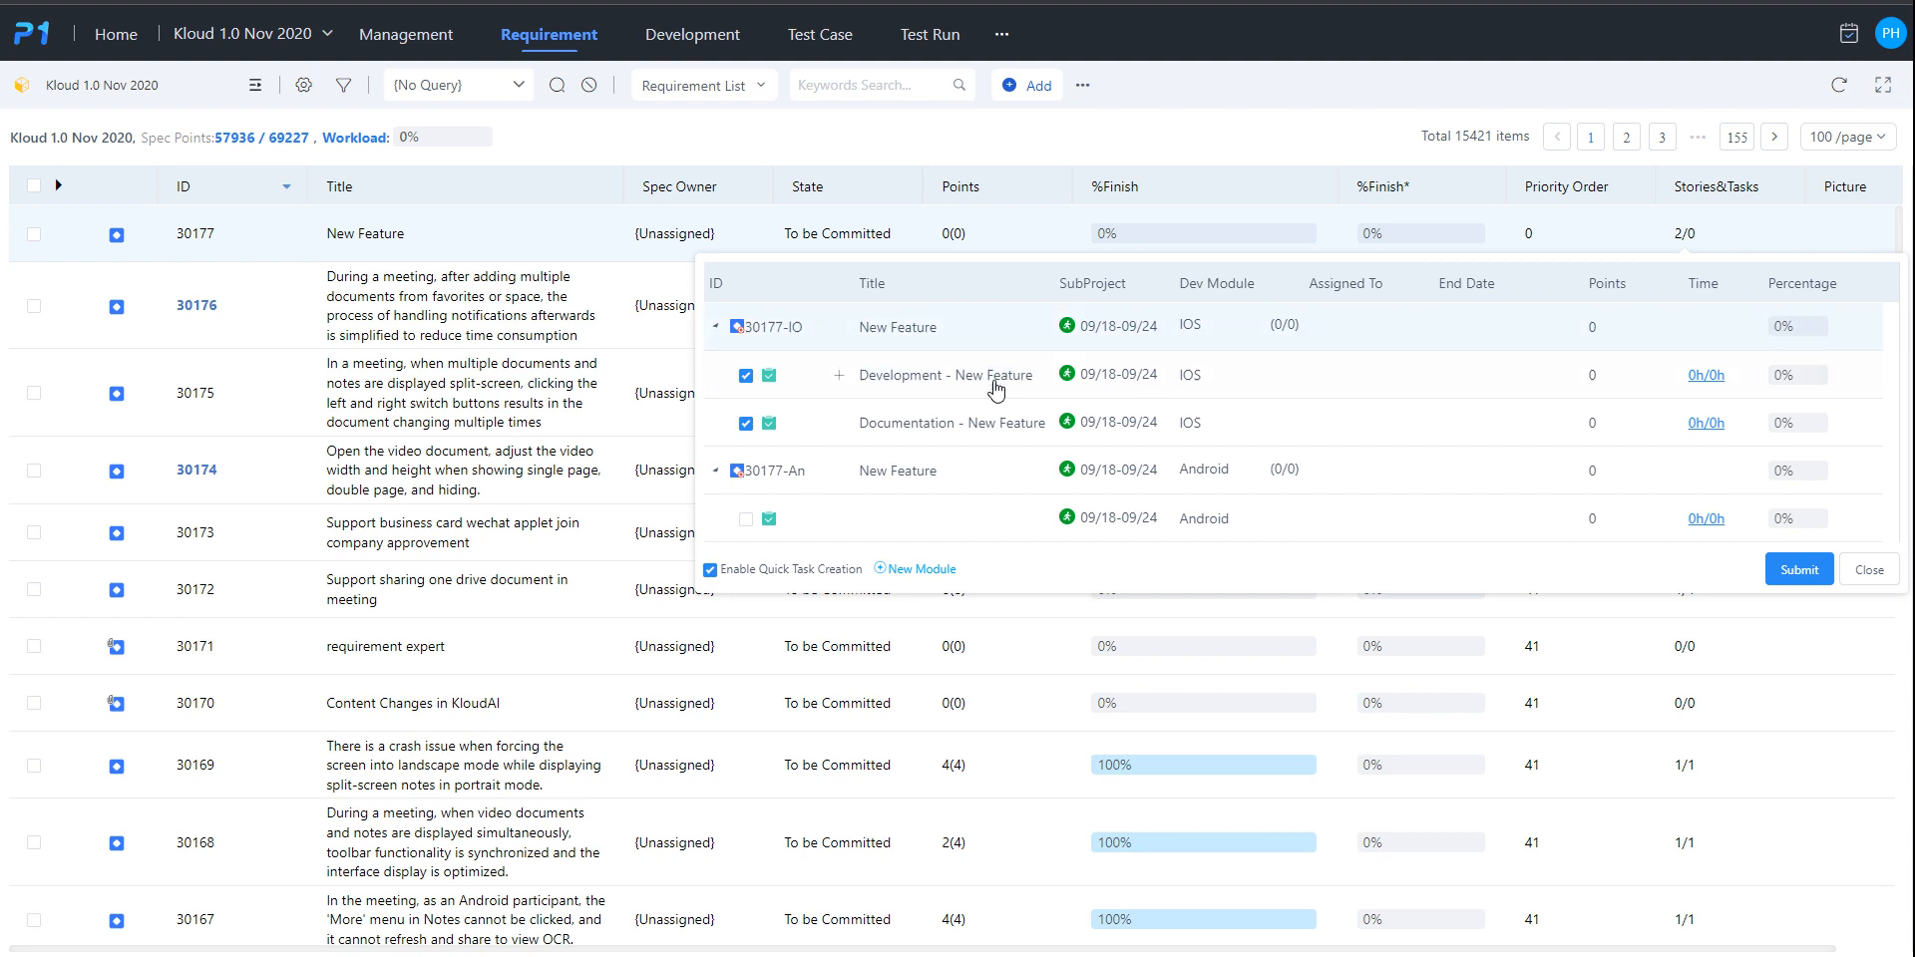
Add another task row under the Android story and assign the IOS development and documentation tasks to two different team members.
{"action": "left_click", "coordinate": [838, 519]}
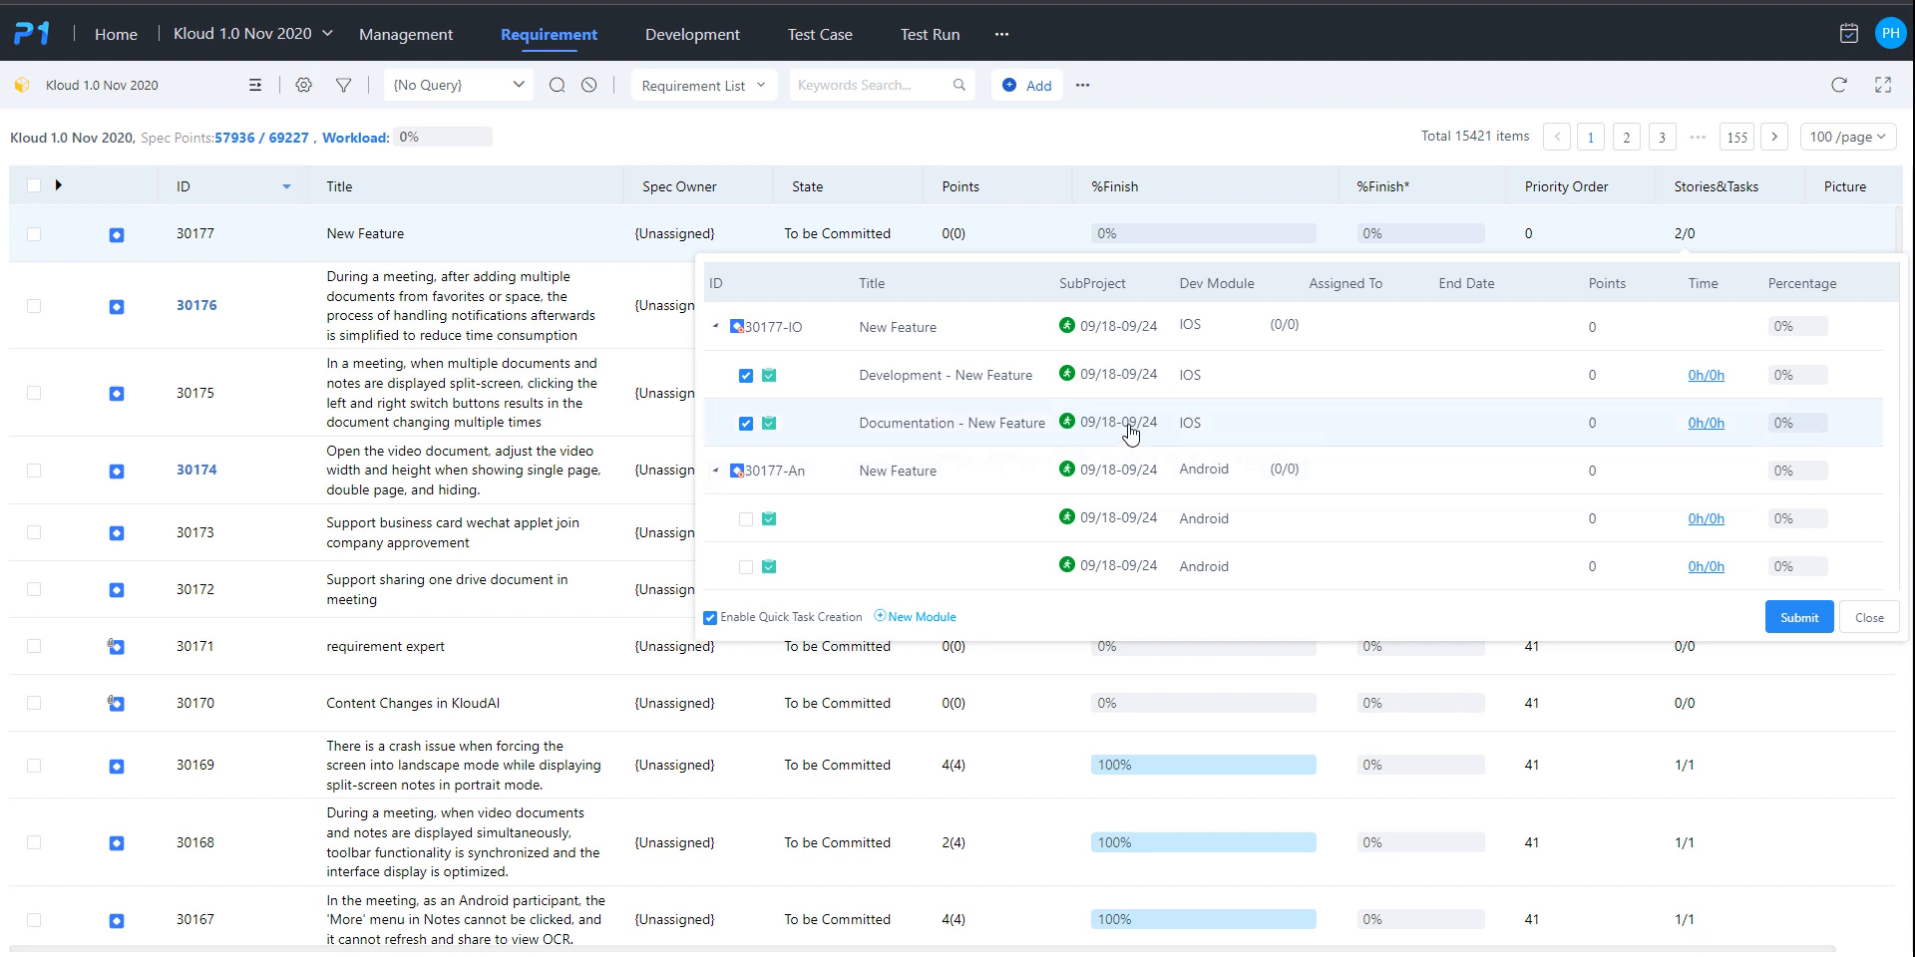
{"action": "left_click", "coordinate": [1355, 377]}
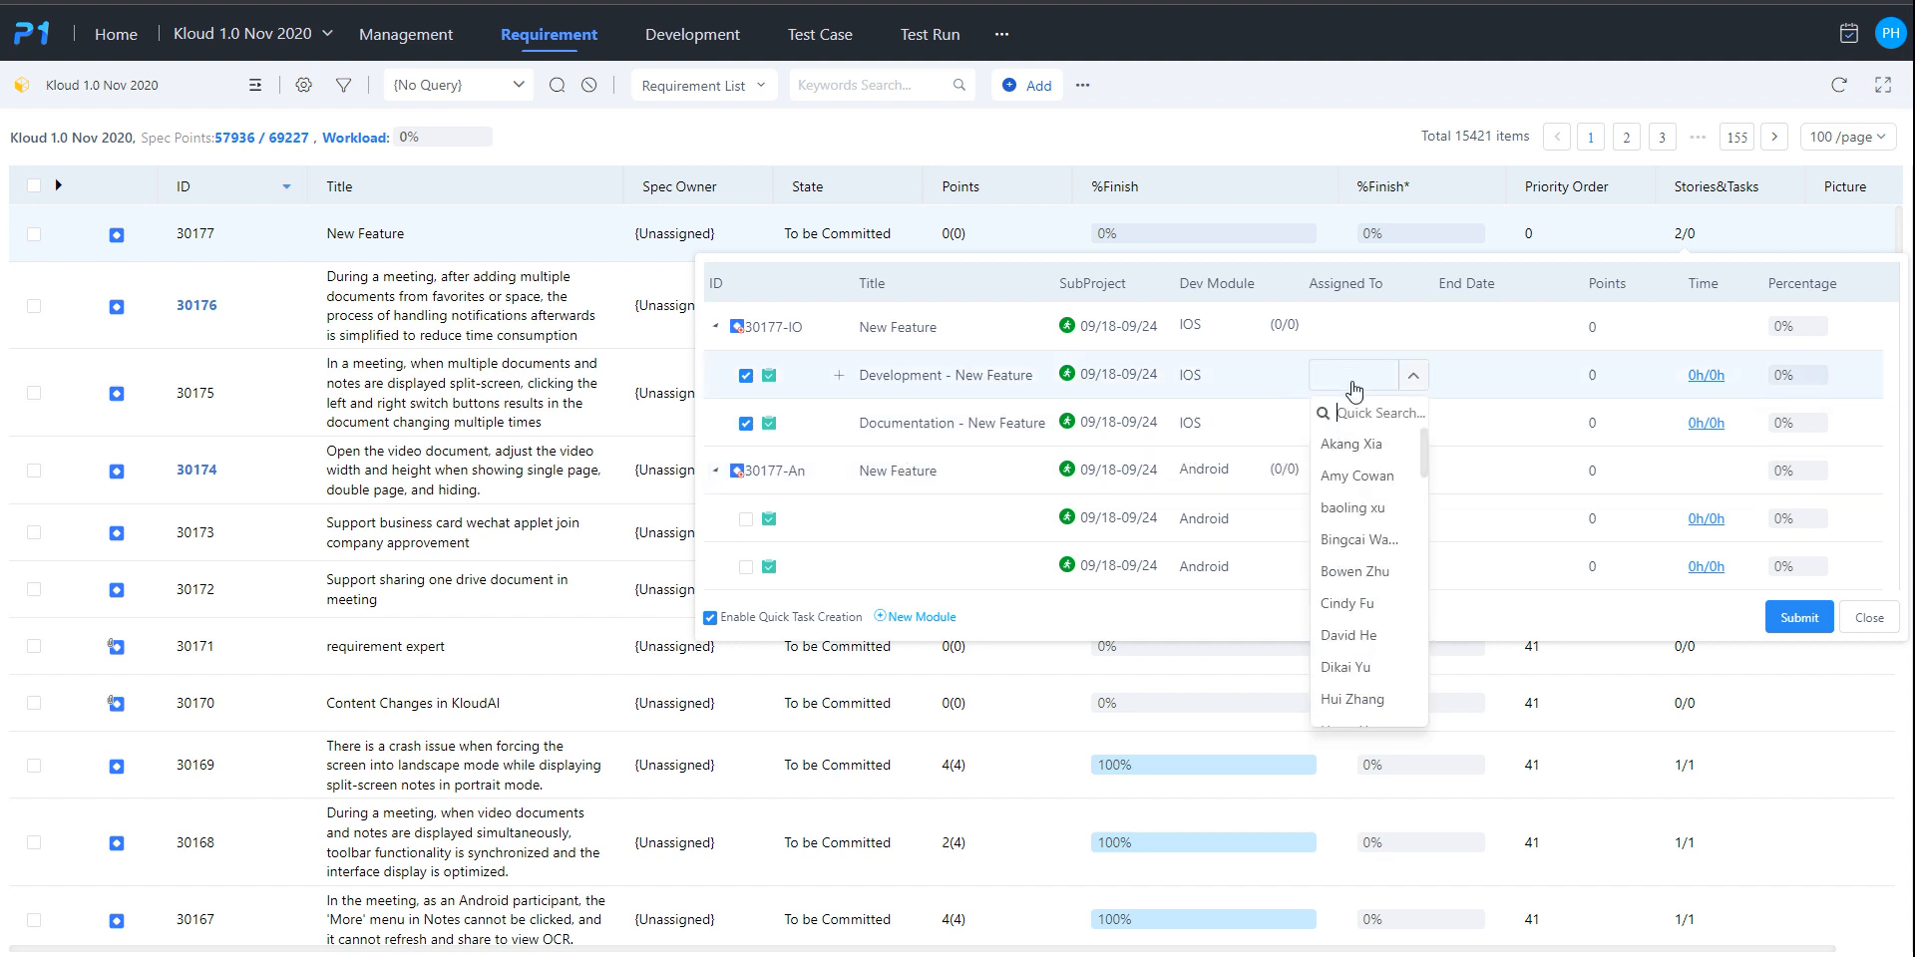
{"action": "left_click", "coordinate": [1346, 444]}
{"action": "left_click", "coordinate": [1346, 423]}
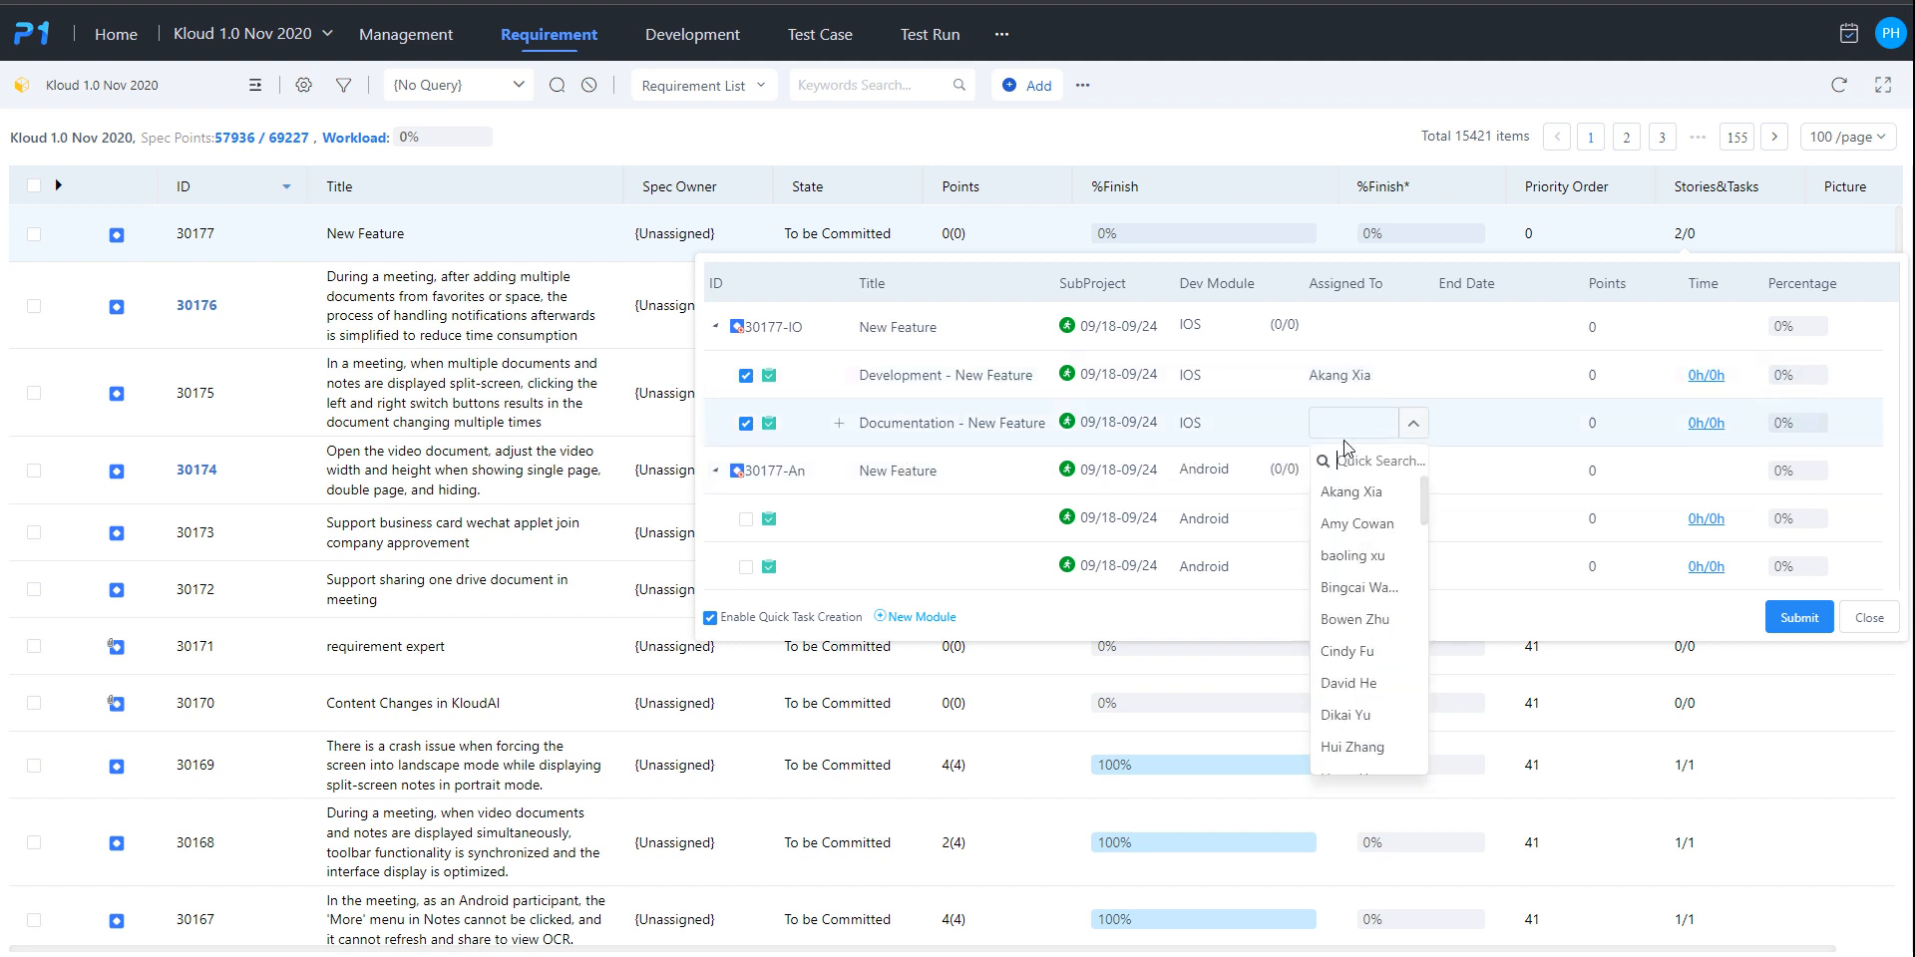
{"action": "left_click", "coordinate": [1357, 523]}
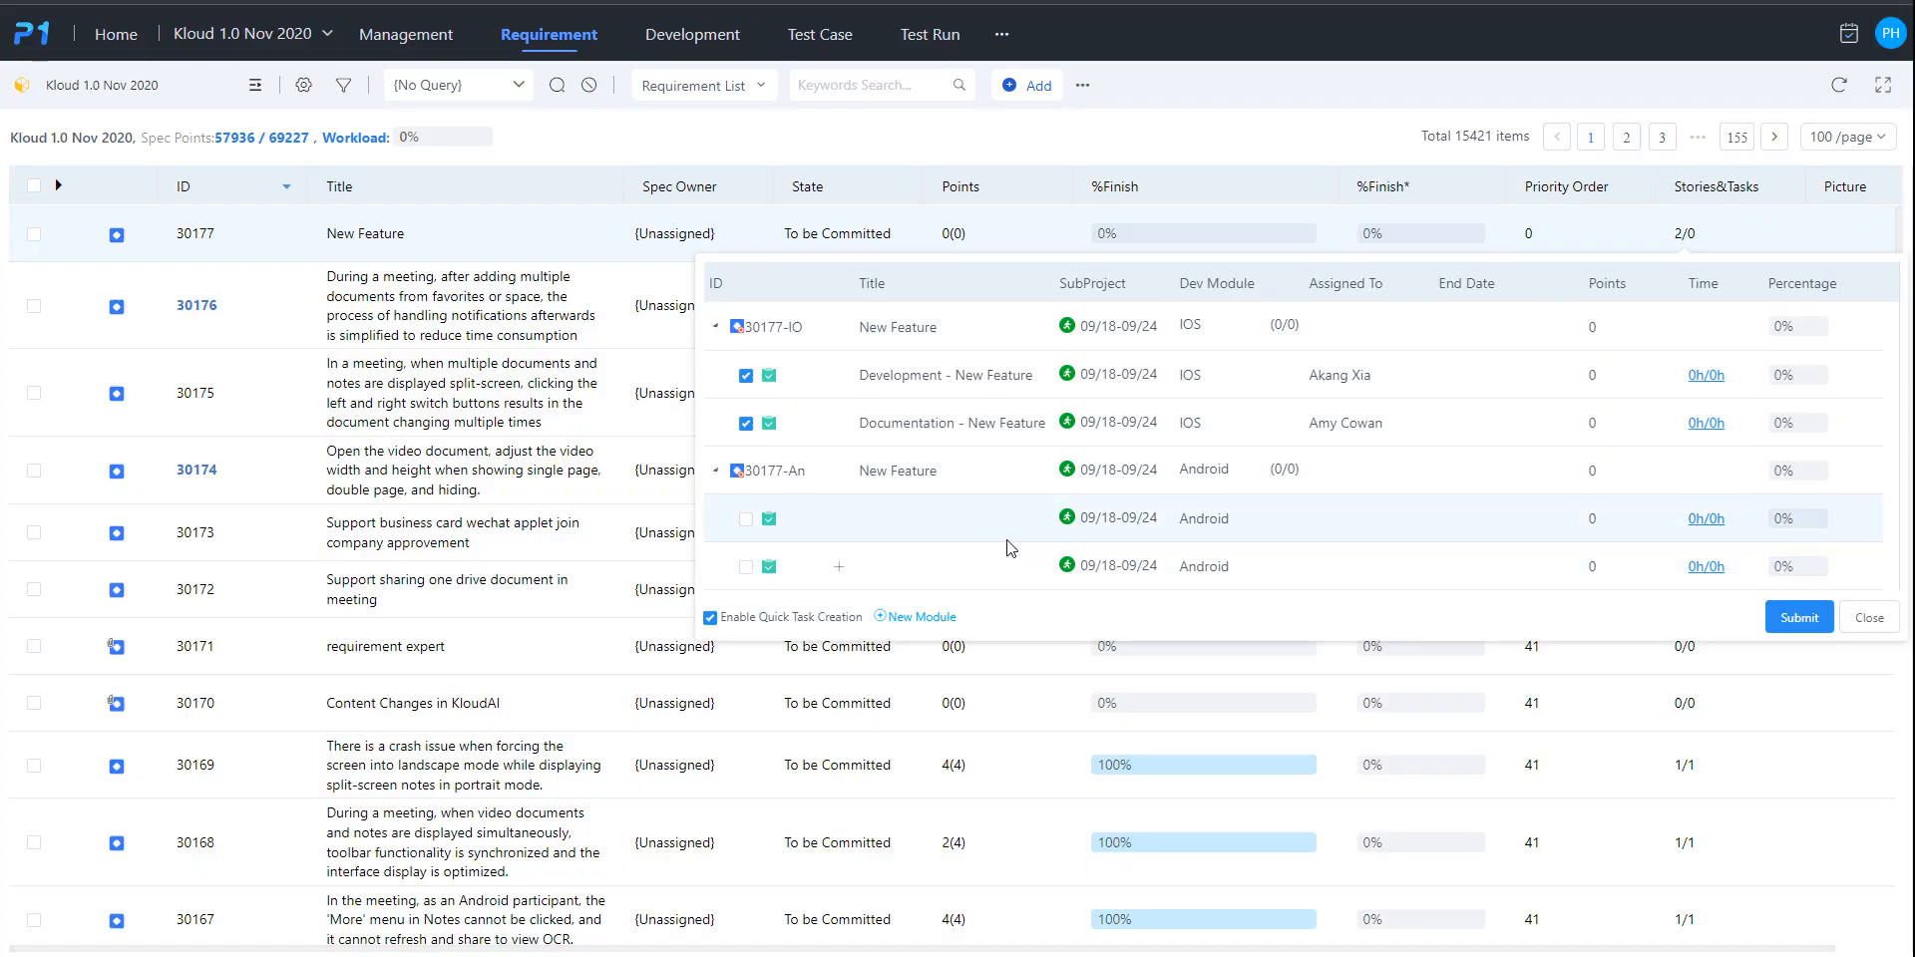
Change the subproject of the Development - New Feature task to Sprint 09/25 - 10/1.
{"action": "mouse_move", "coordinate": [1147, 380]}
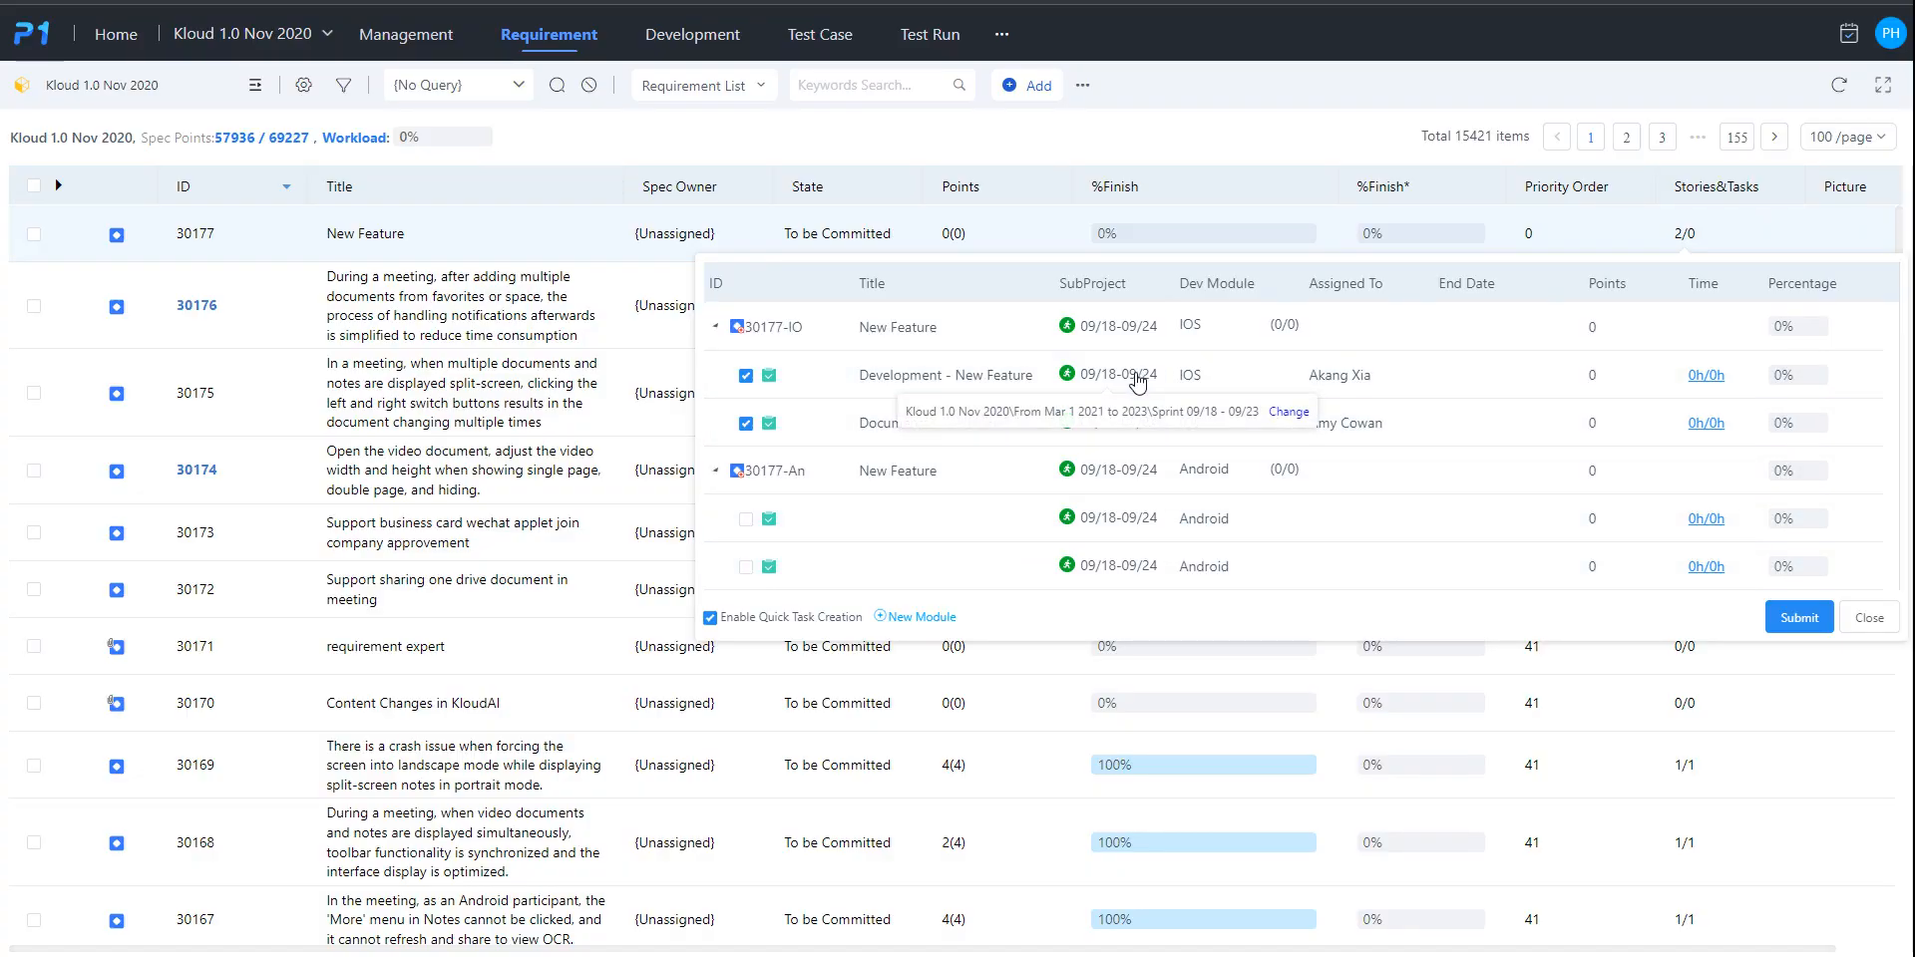
{"action": "left_click", "coordinate": [1286, 412]}
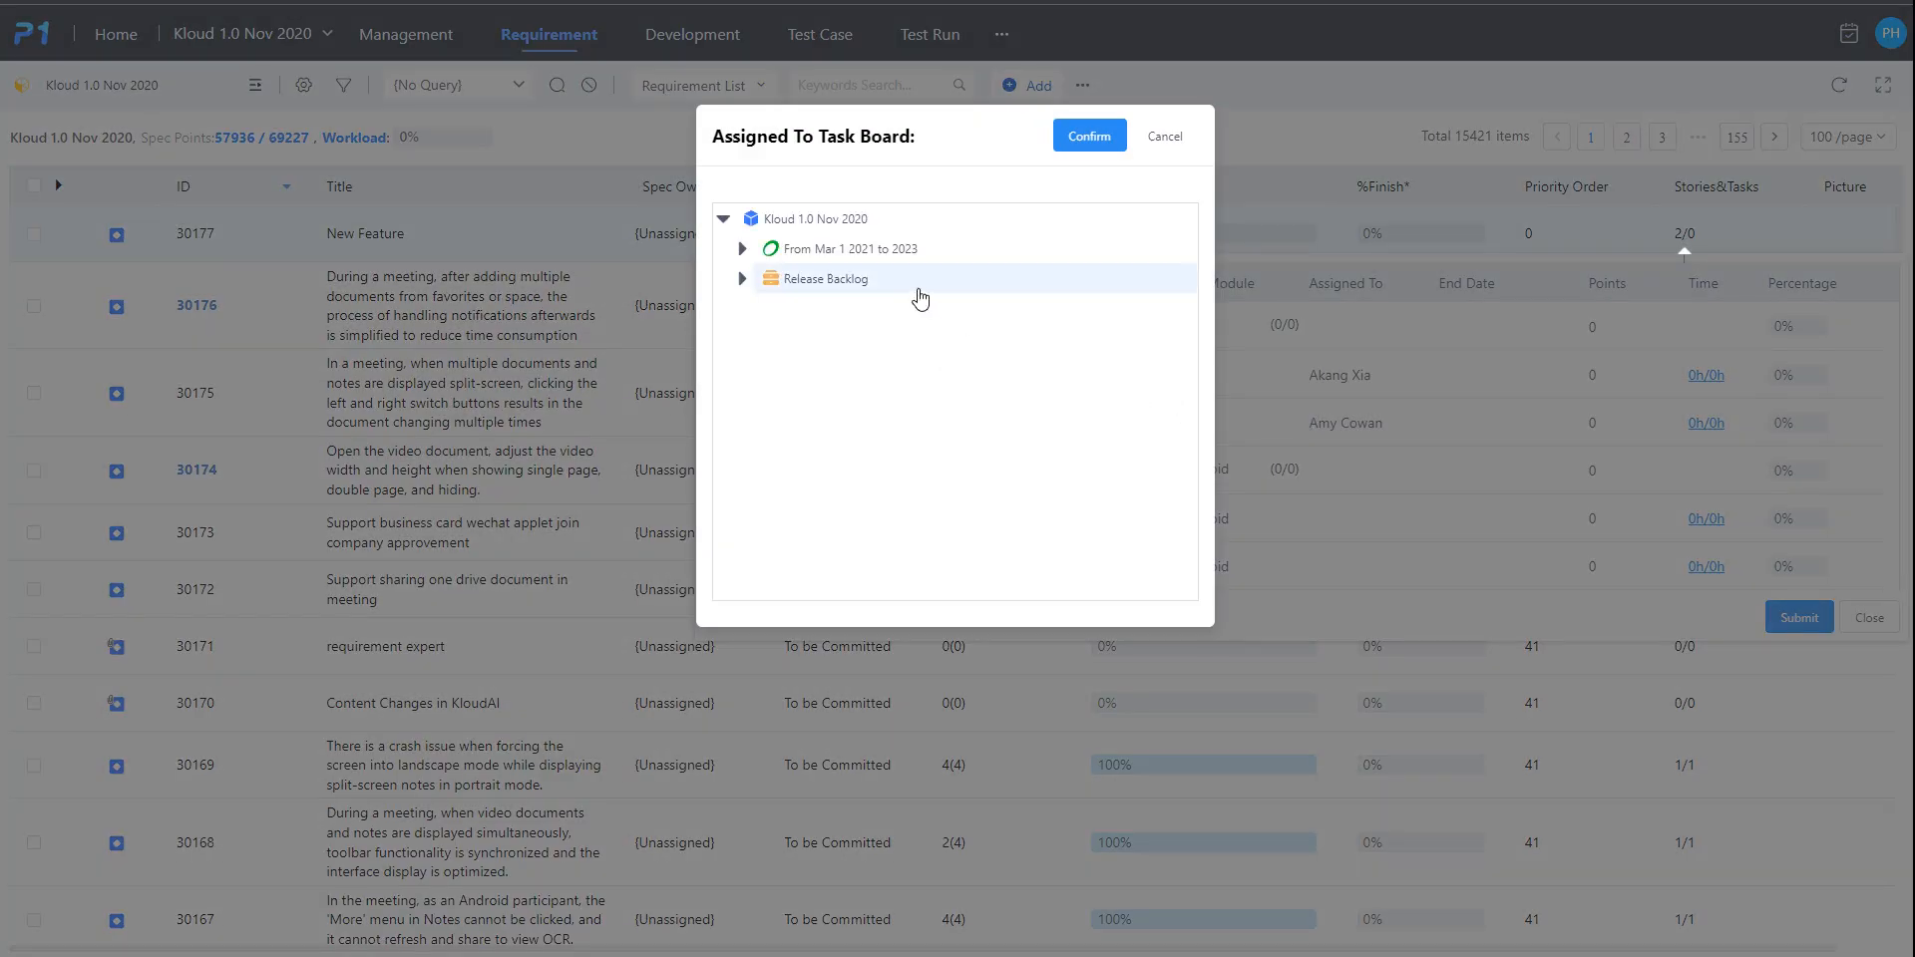
{"action": "left_click", "coordinate": [742, 251]}
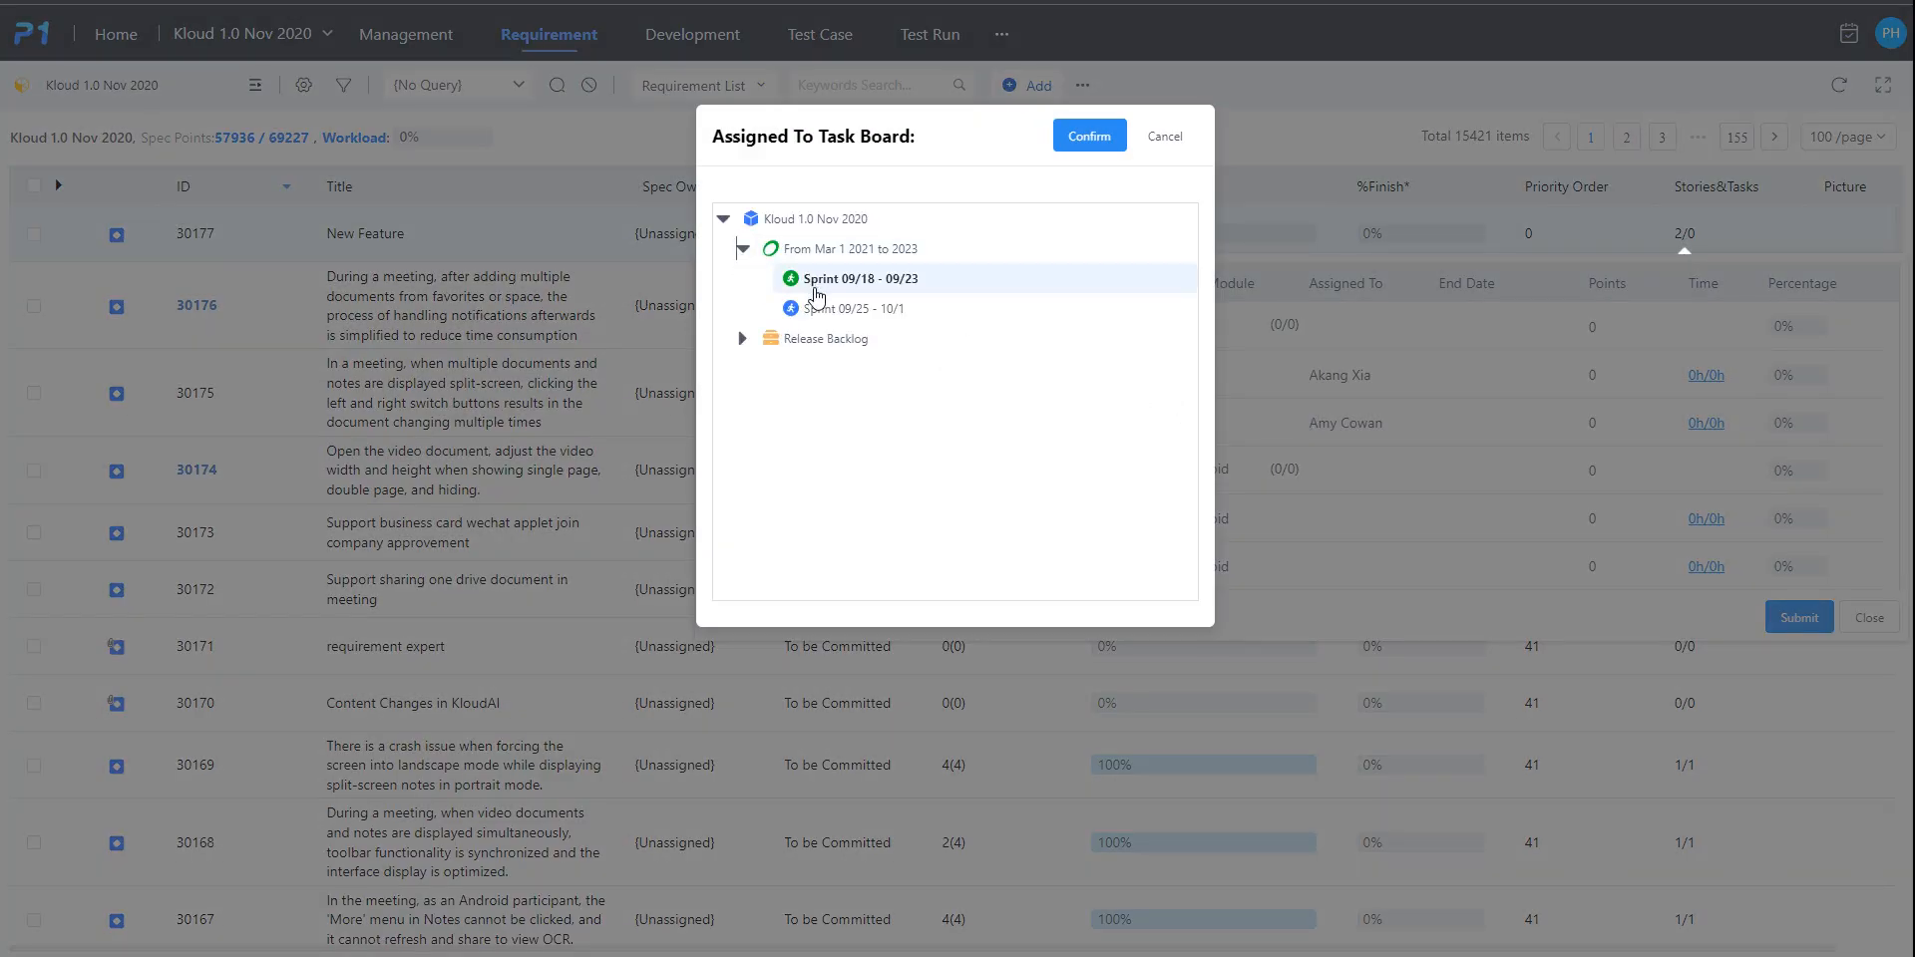
{"action": "left_click", "coordinate": [874, 312]}
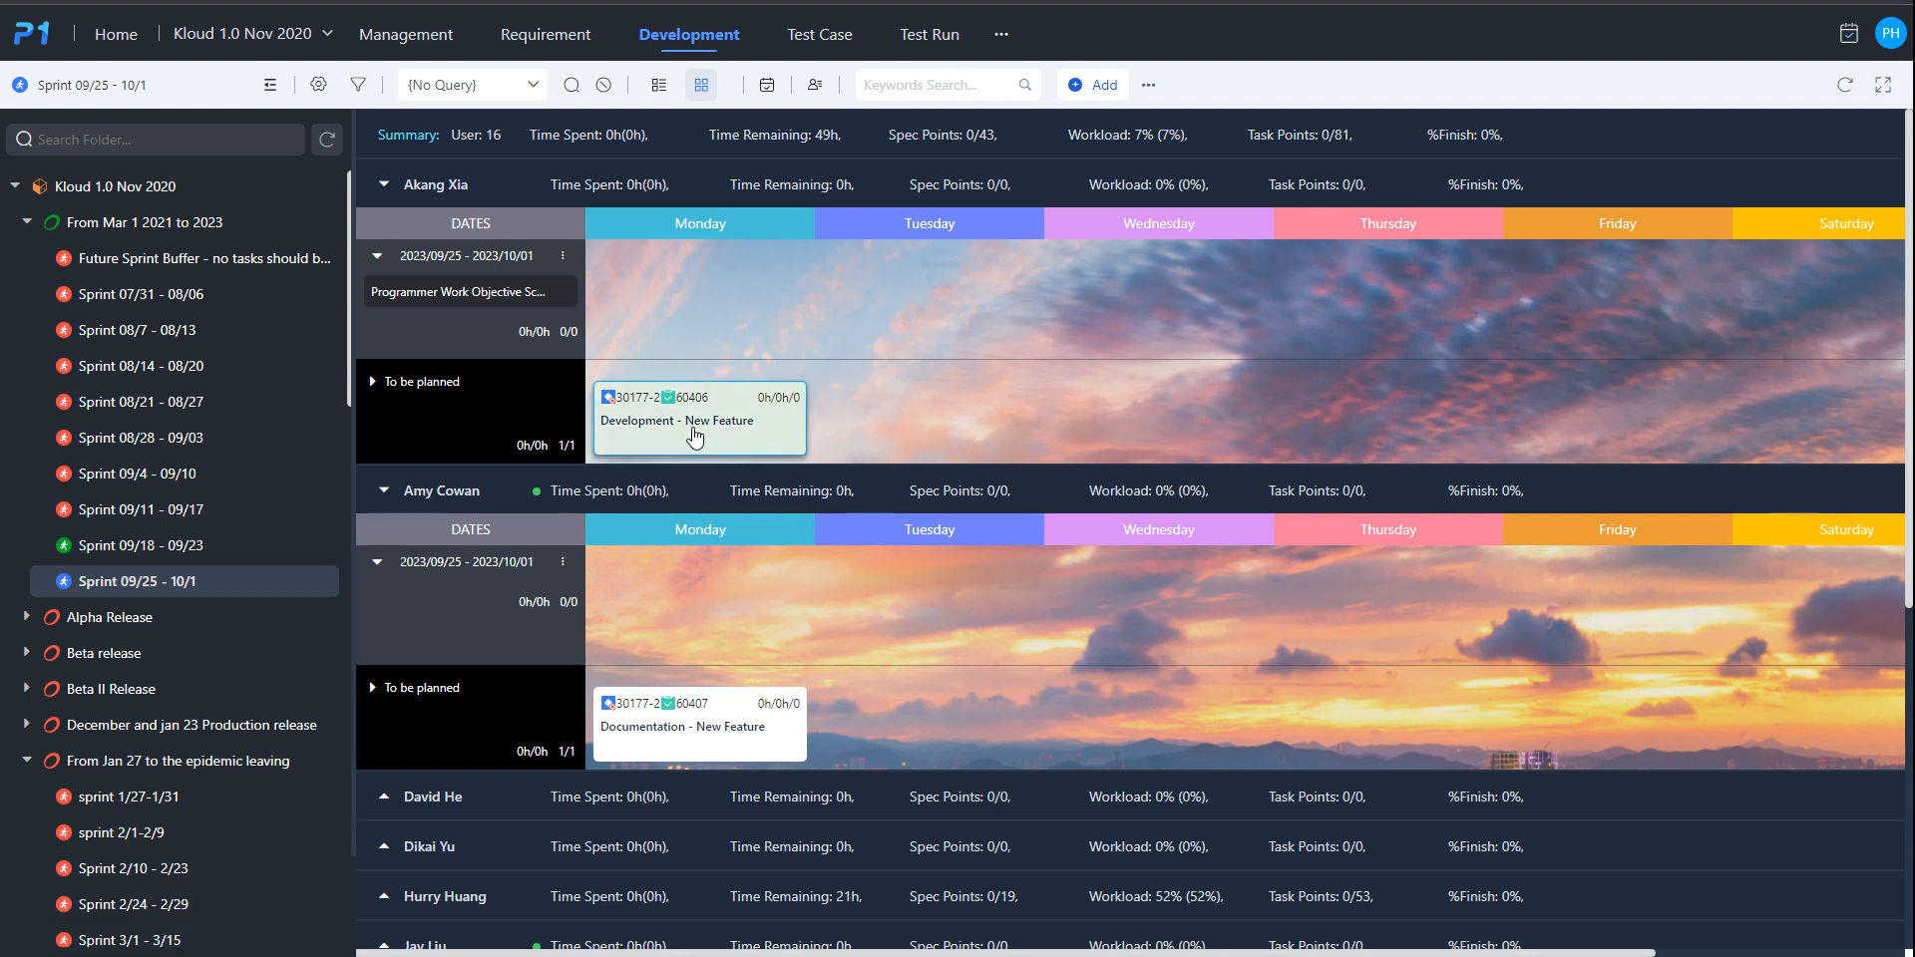
Schedule the Development - New Feature task on Tuesday and log 4 hours of Design time on it.
{"action": "left_click_drag", "start_coordinate": [695, 435], "coordinate": [932, 339]}
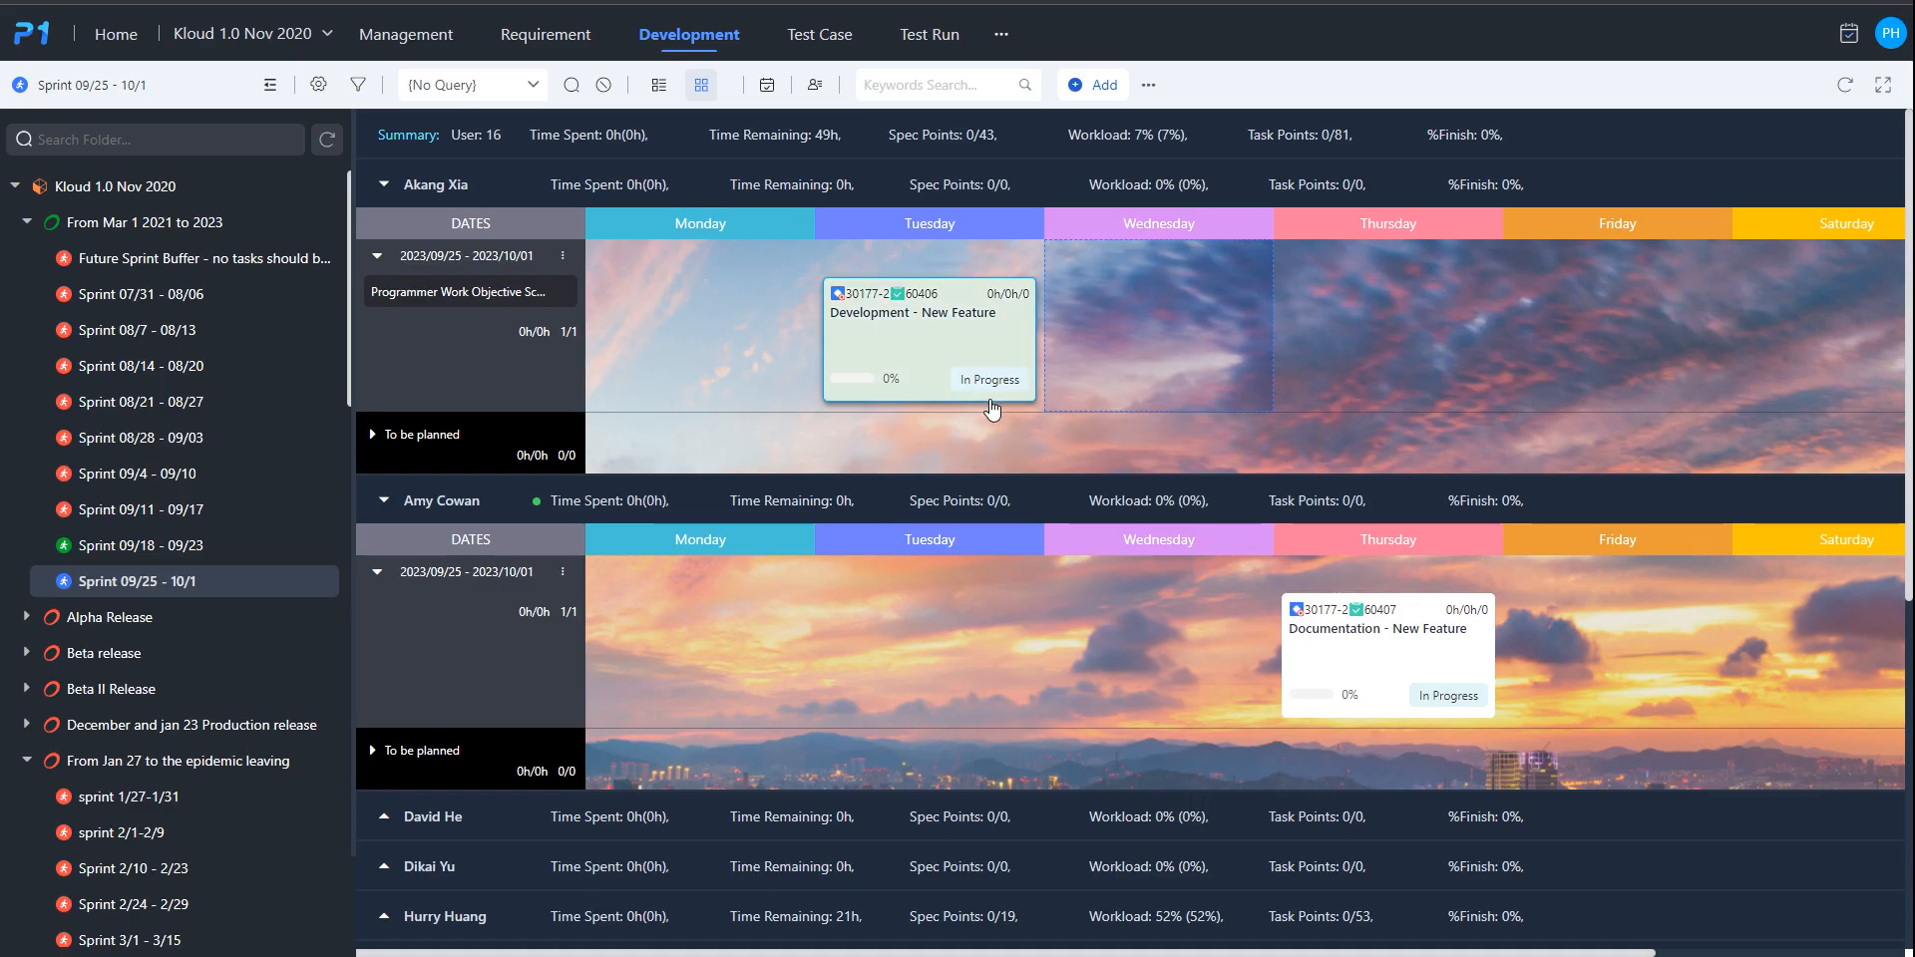
{"action": "left_click", "coordinate": [1018, 304]}
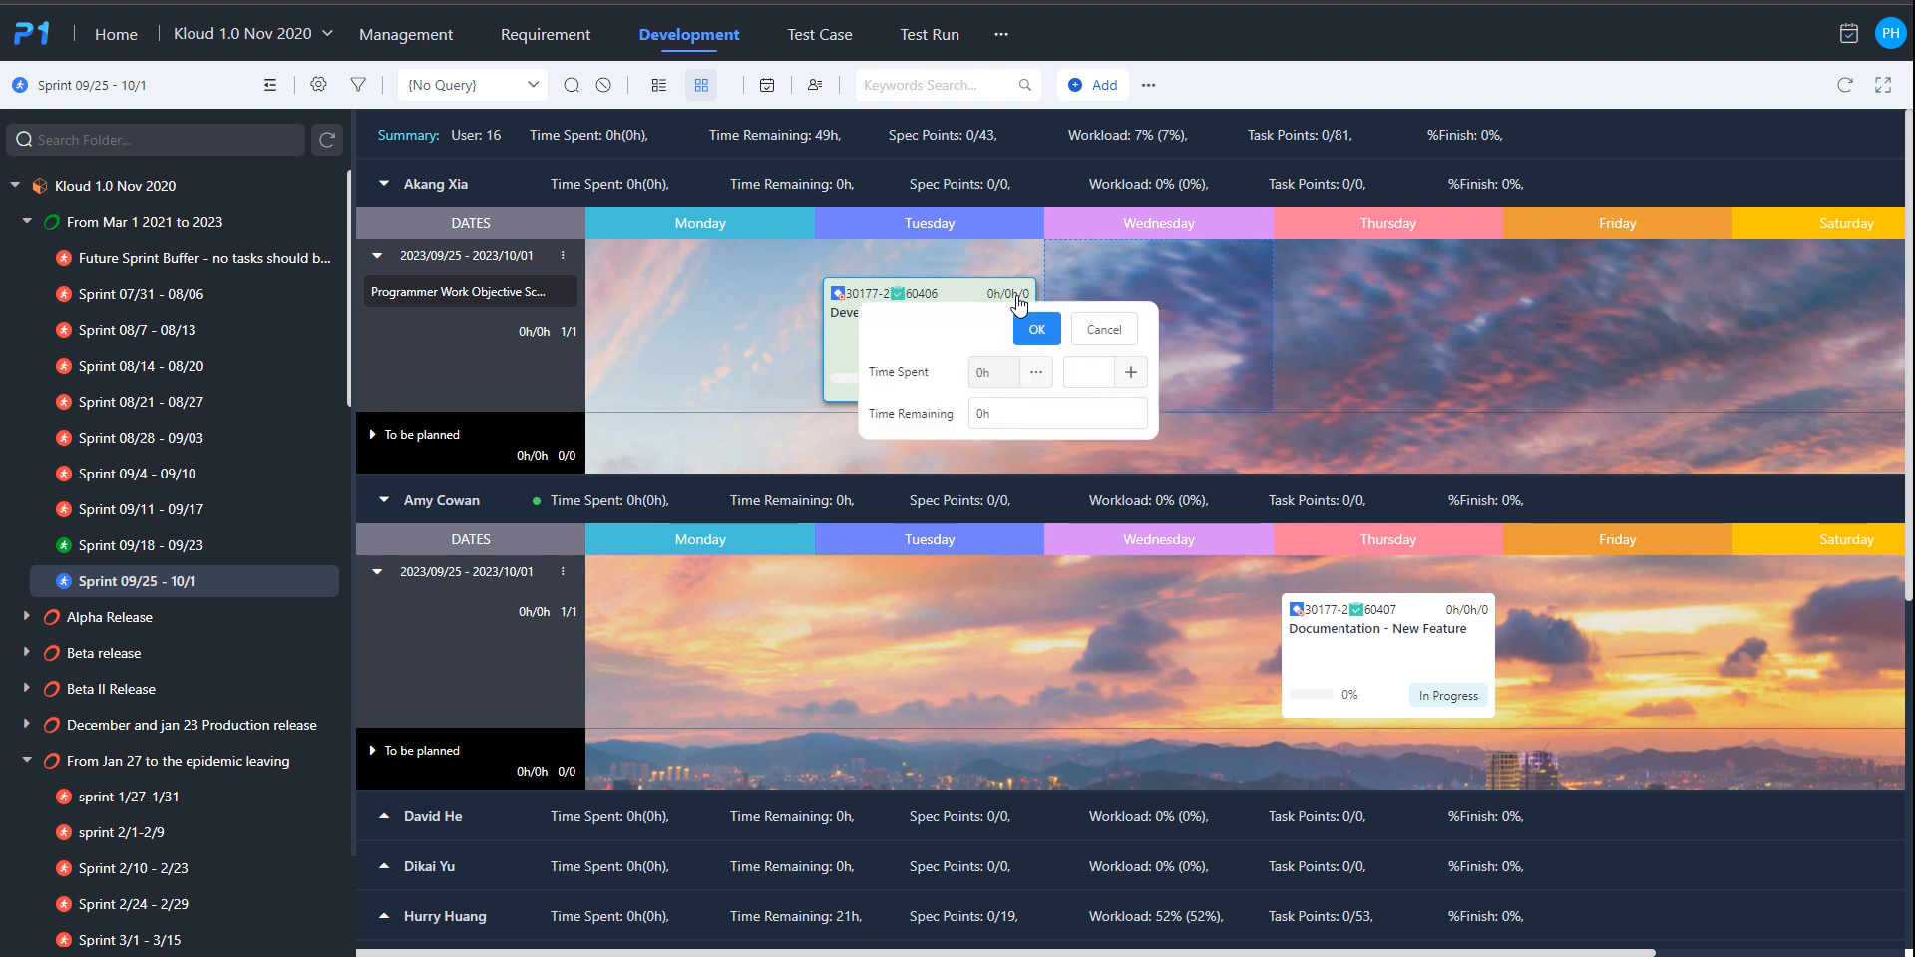
{"action": "left_click", "coordinate": [1086, 377]}
{"action": "type", "text": "4"}
{"action": "left_click", "coordinate": [1124, 377]}
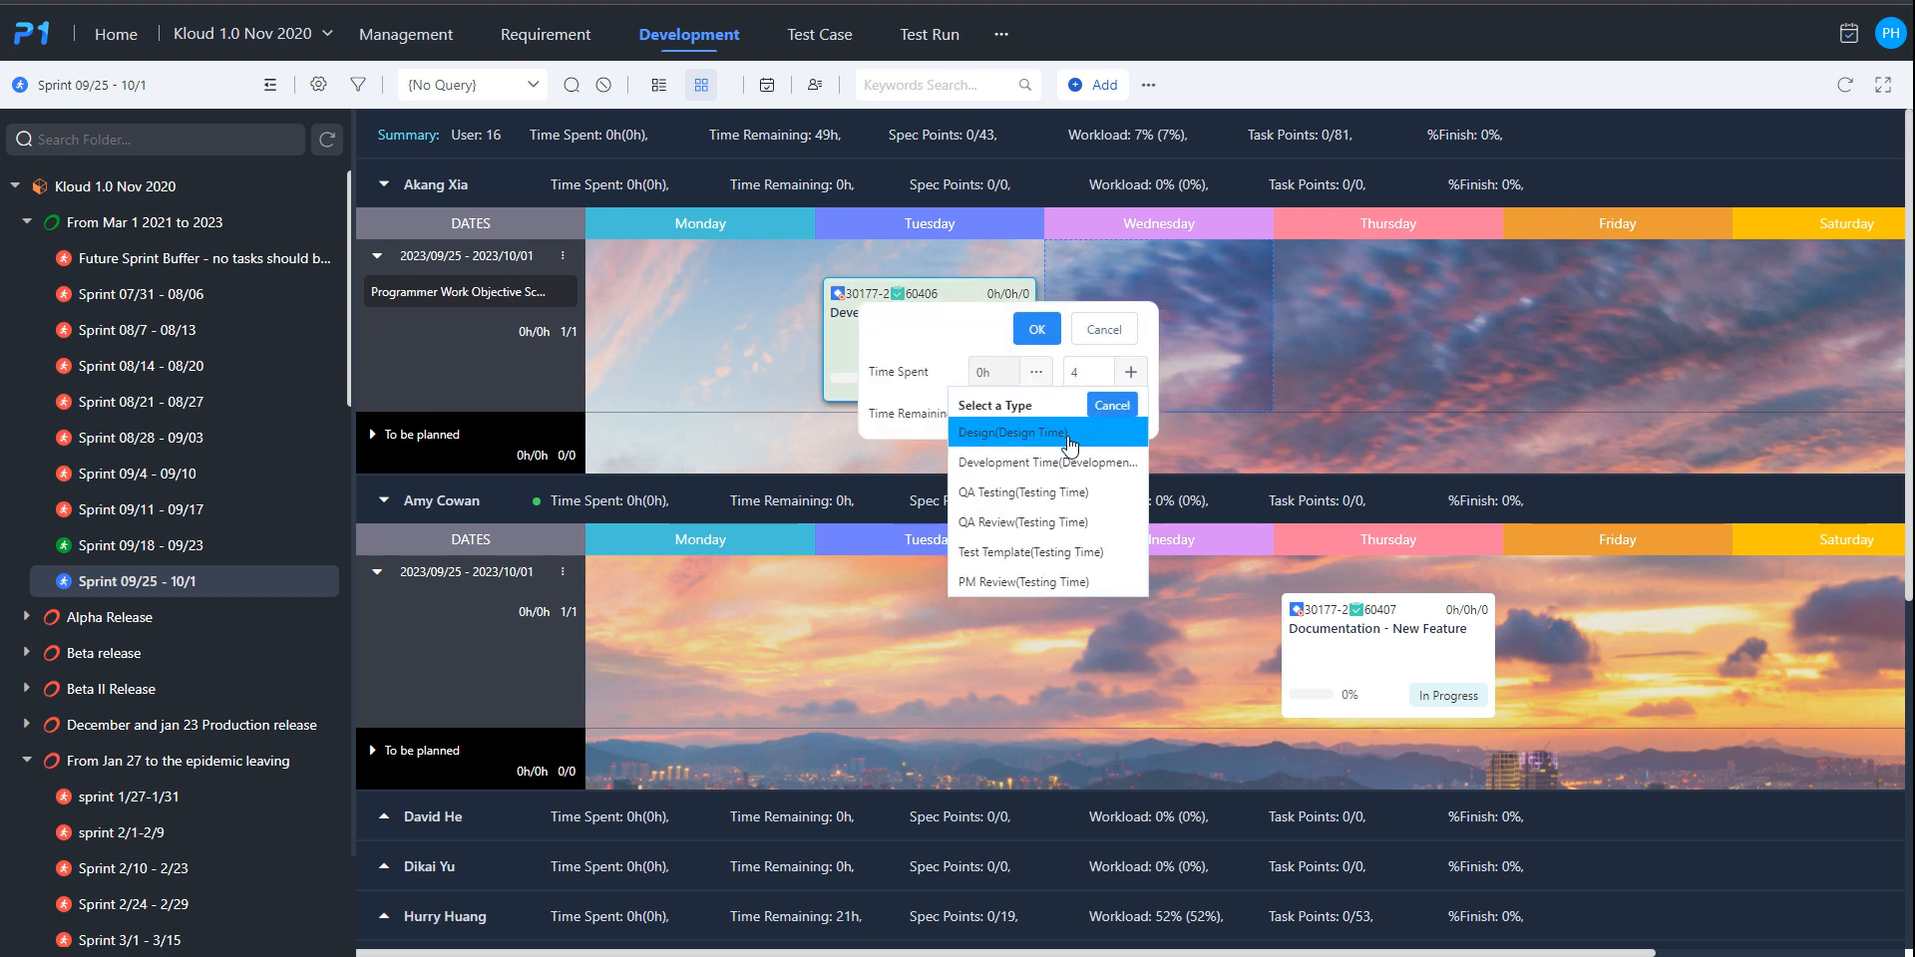
{"action": "left_click", "coordinate": [1063, 446]}
{"action": "left_click", "coordinate": [1030, 421]}
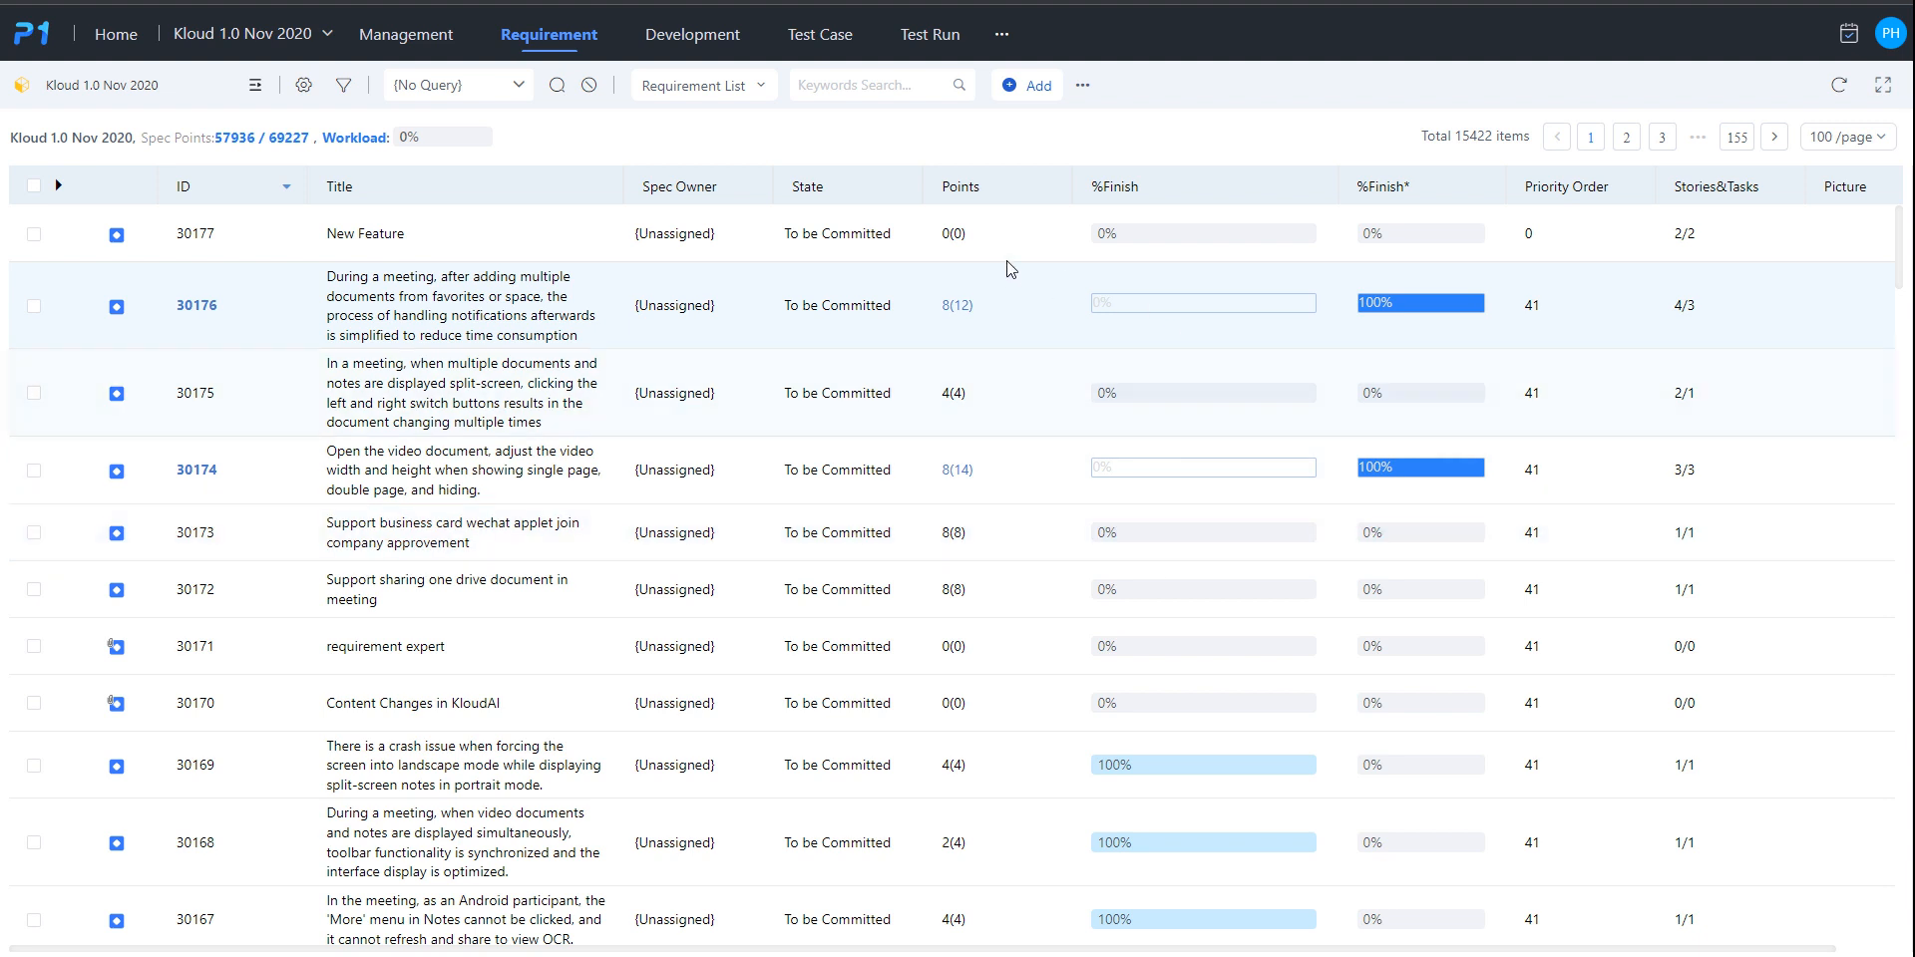
Examine the finish percentages, points and stories and tasks of requirement 30176 in the requirement list.
{"action": "mouse_move", "coordinate": [1412, 316]}
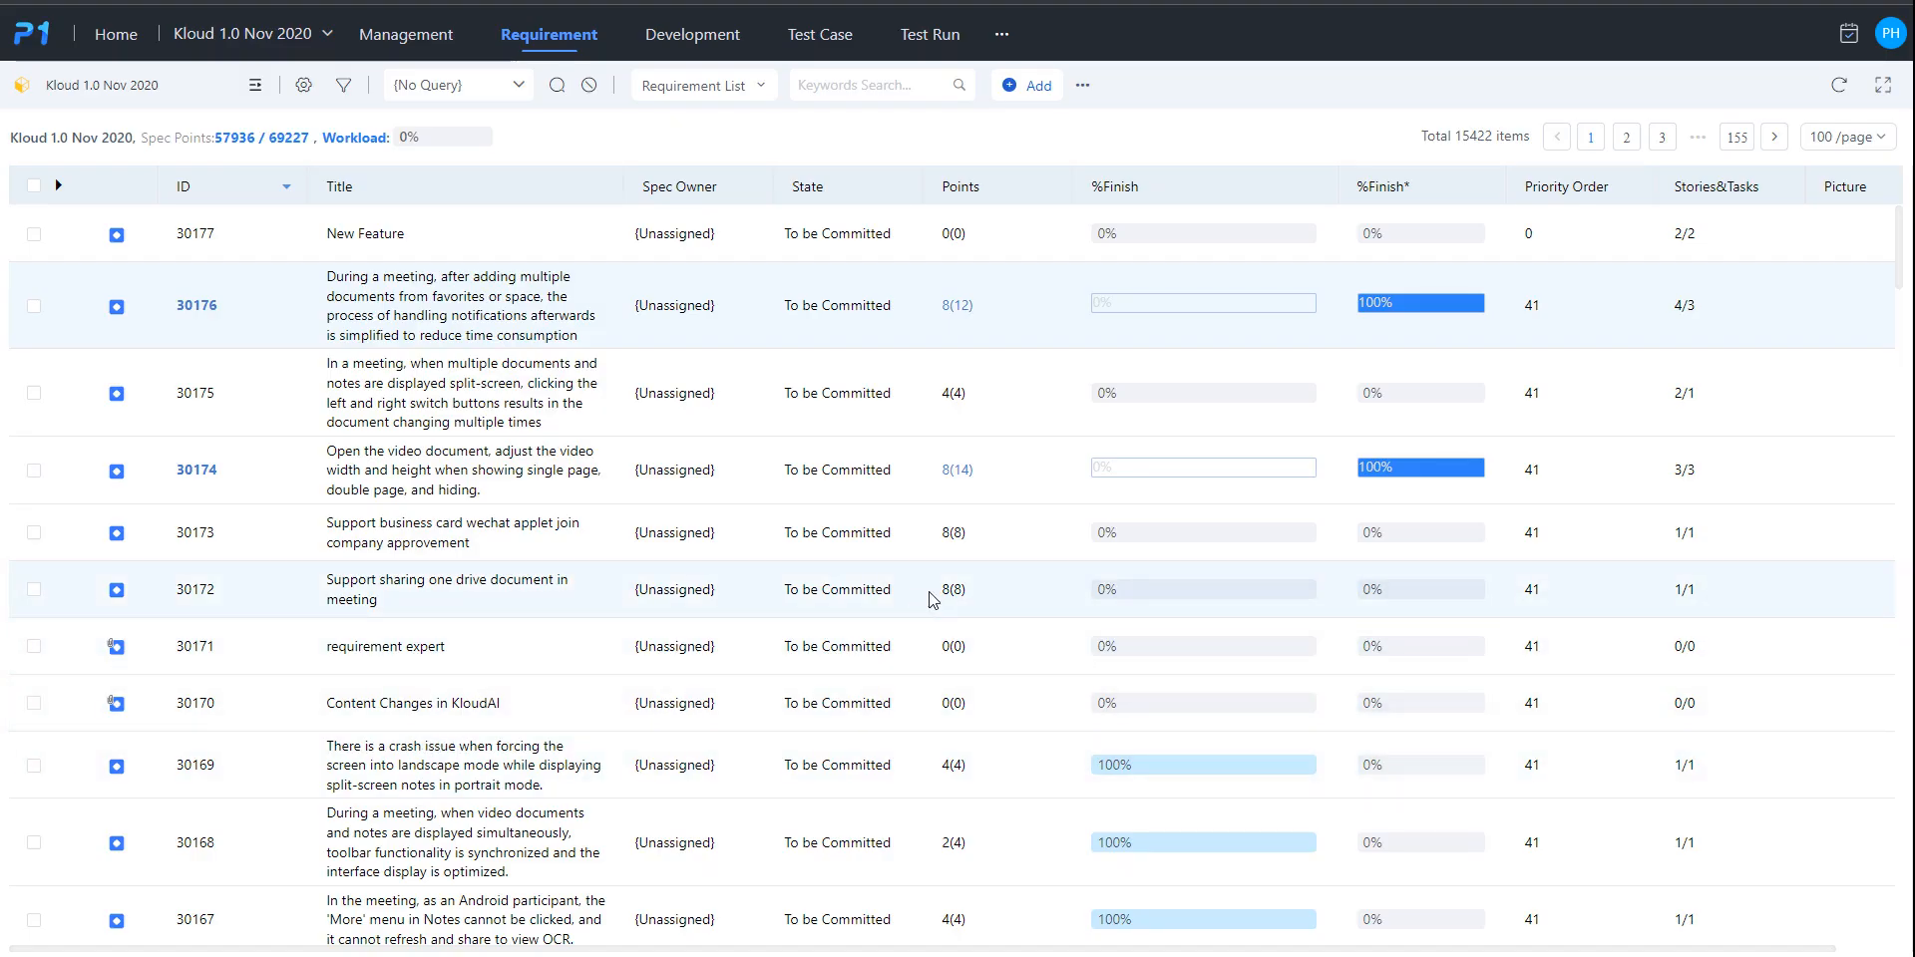
{"action": "mouse_move", "coordinate": [953, 592]}
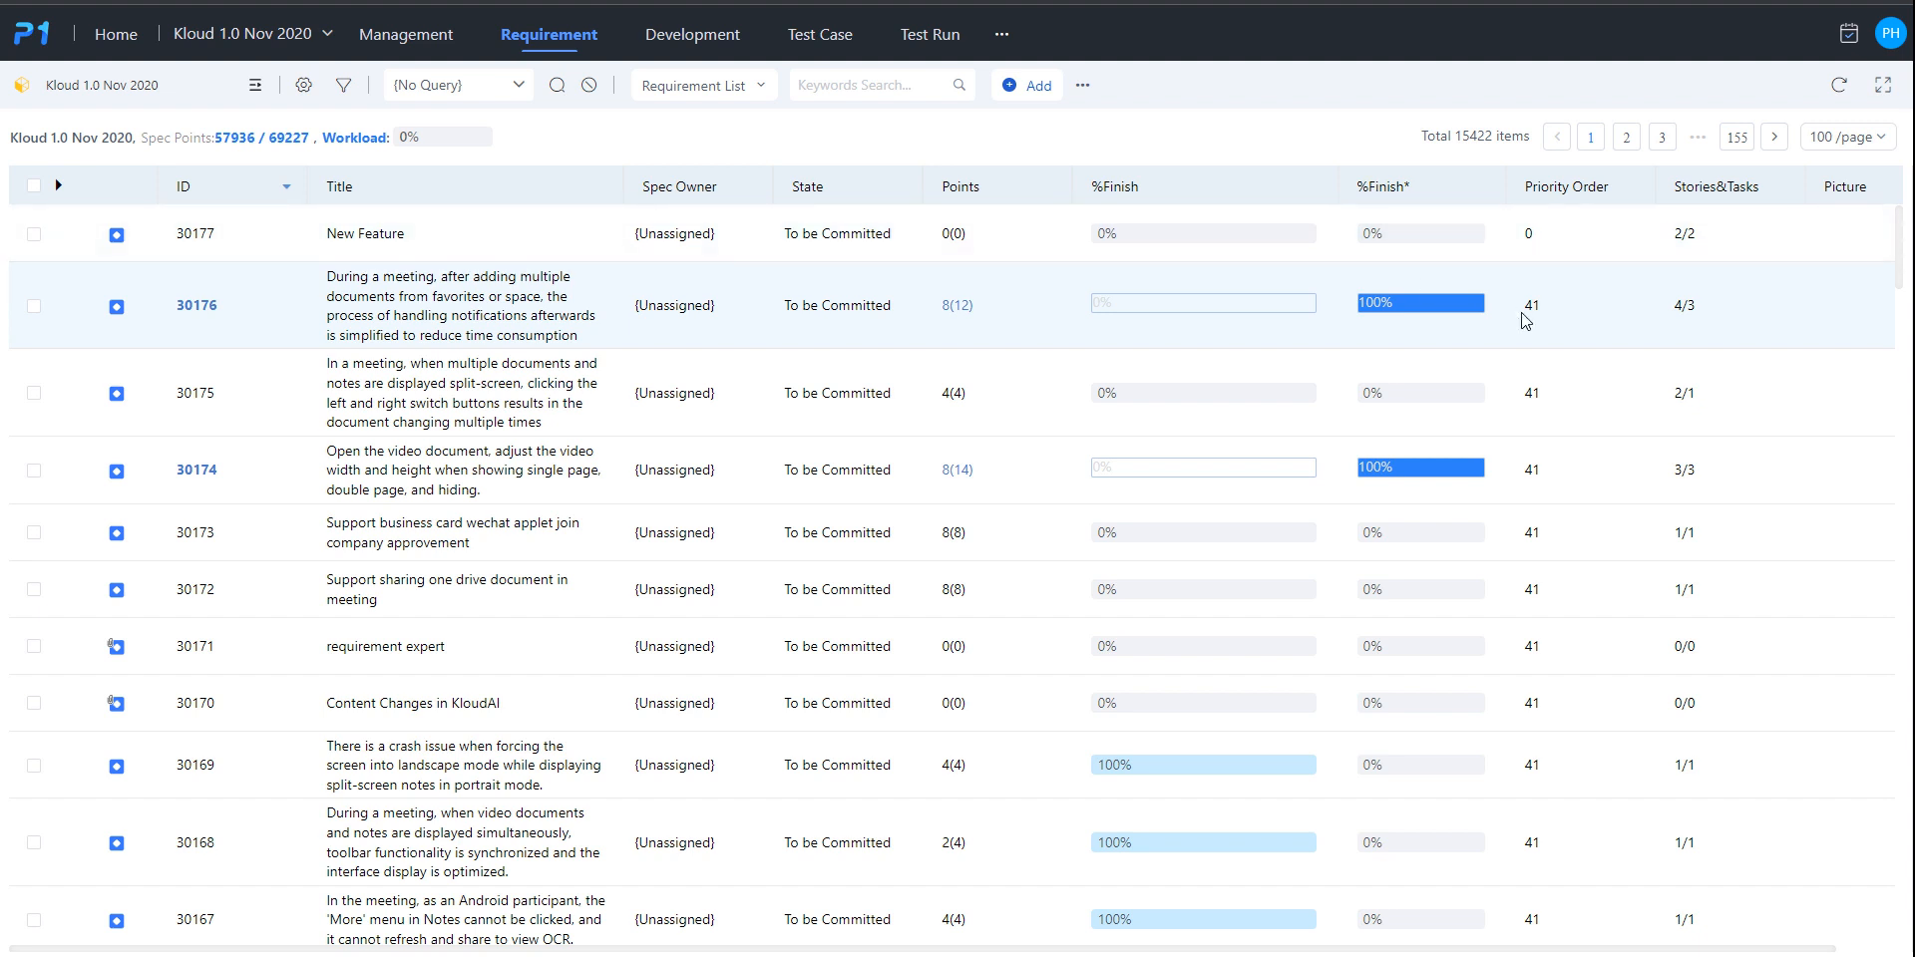
{"action": "left_click", "coordinate": [1684, 311]}
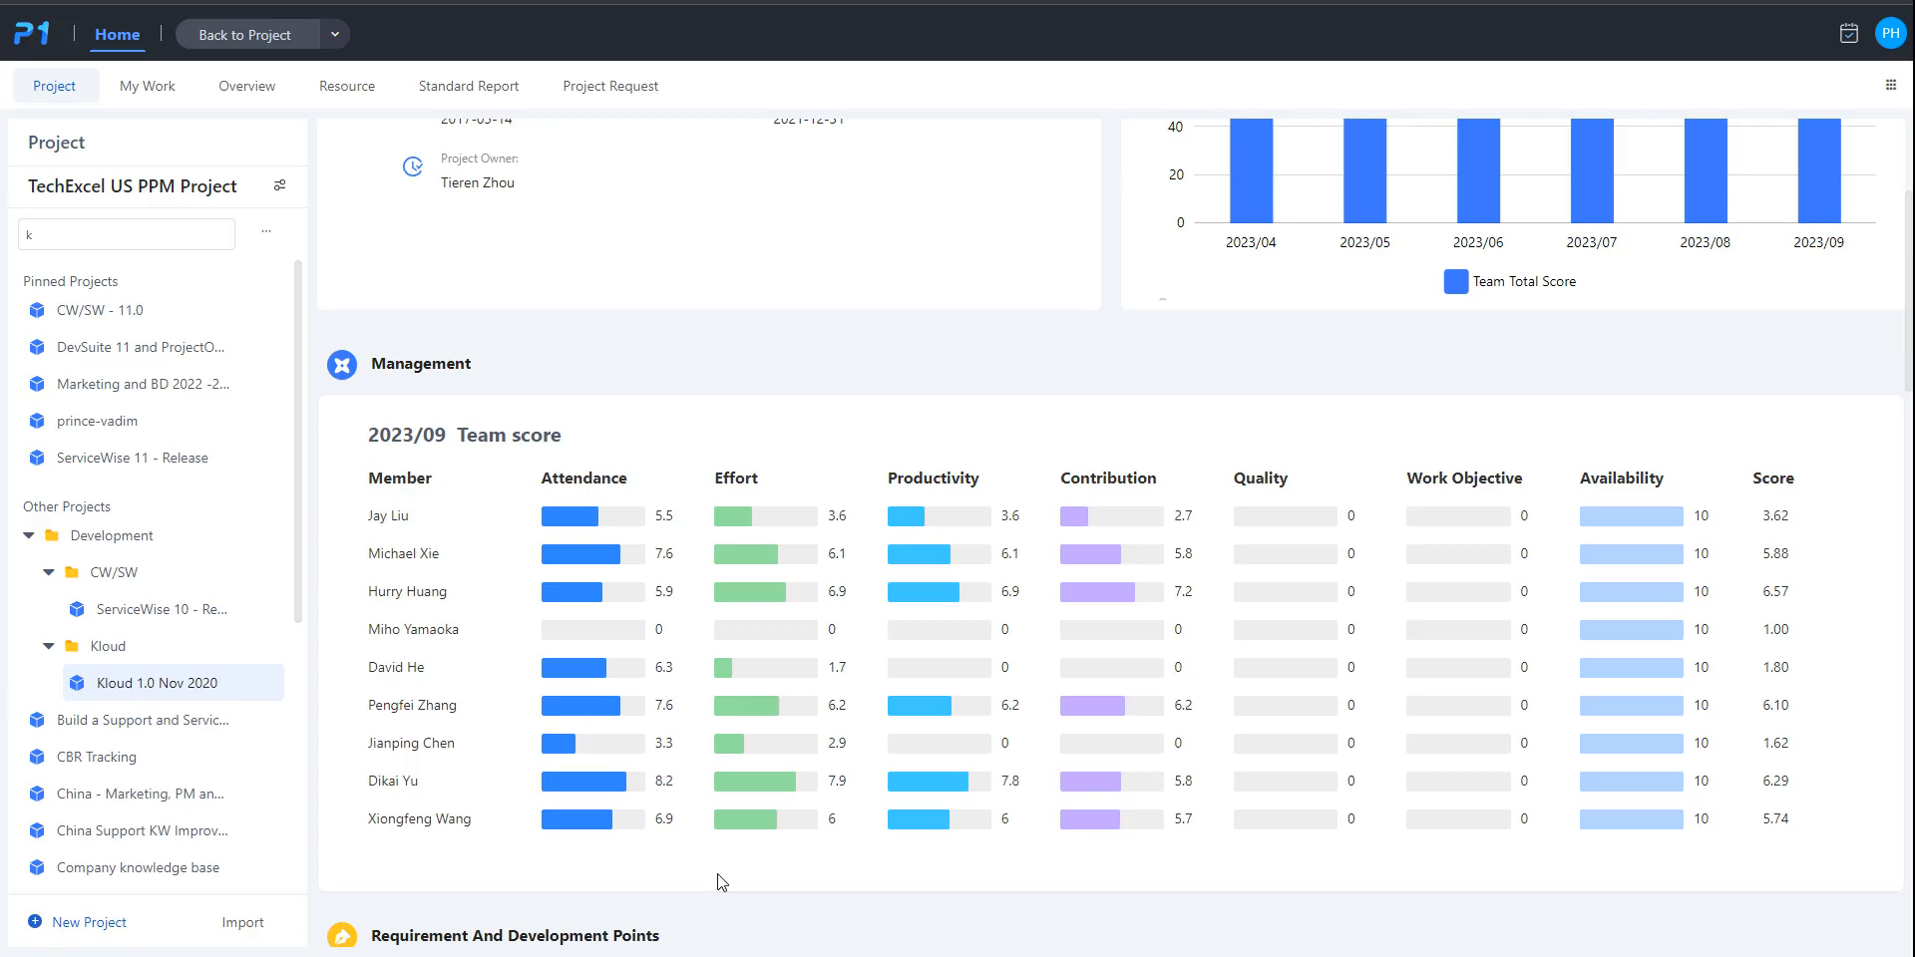
Review the 2023/09 team scores in the Management section of the Kloud 1.0 Nov 2020 project overview.
{"action": "scroll", "coordinate": [722, 882], "scroll_direction": "down", "scroll_amount": 3}
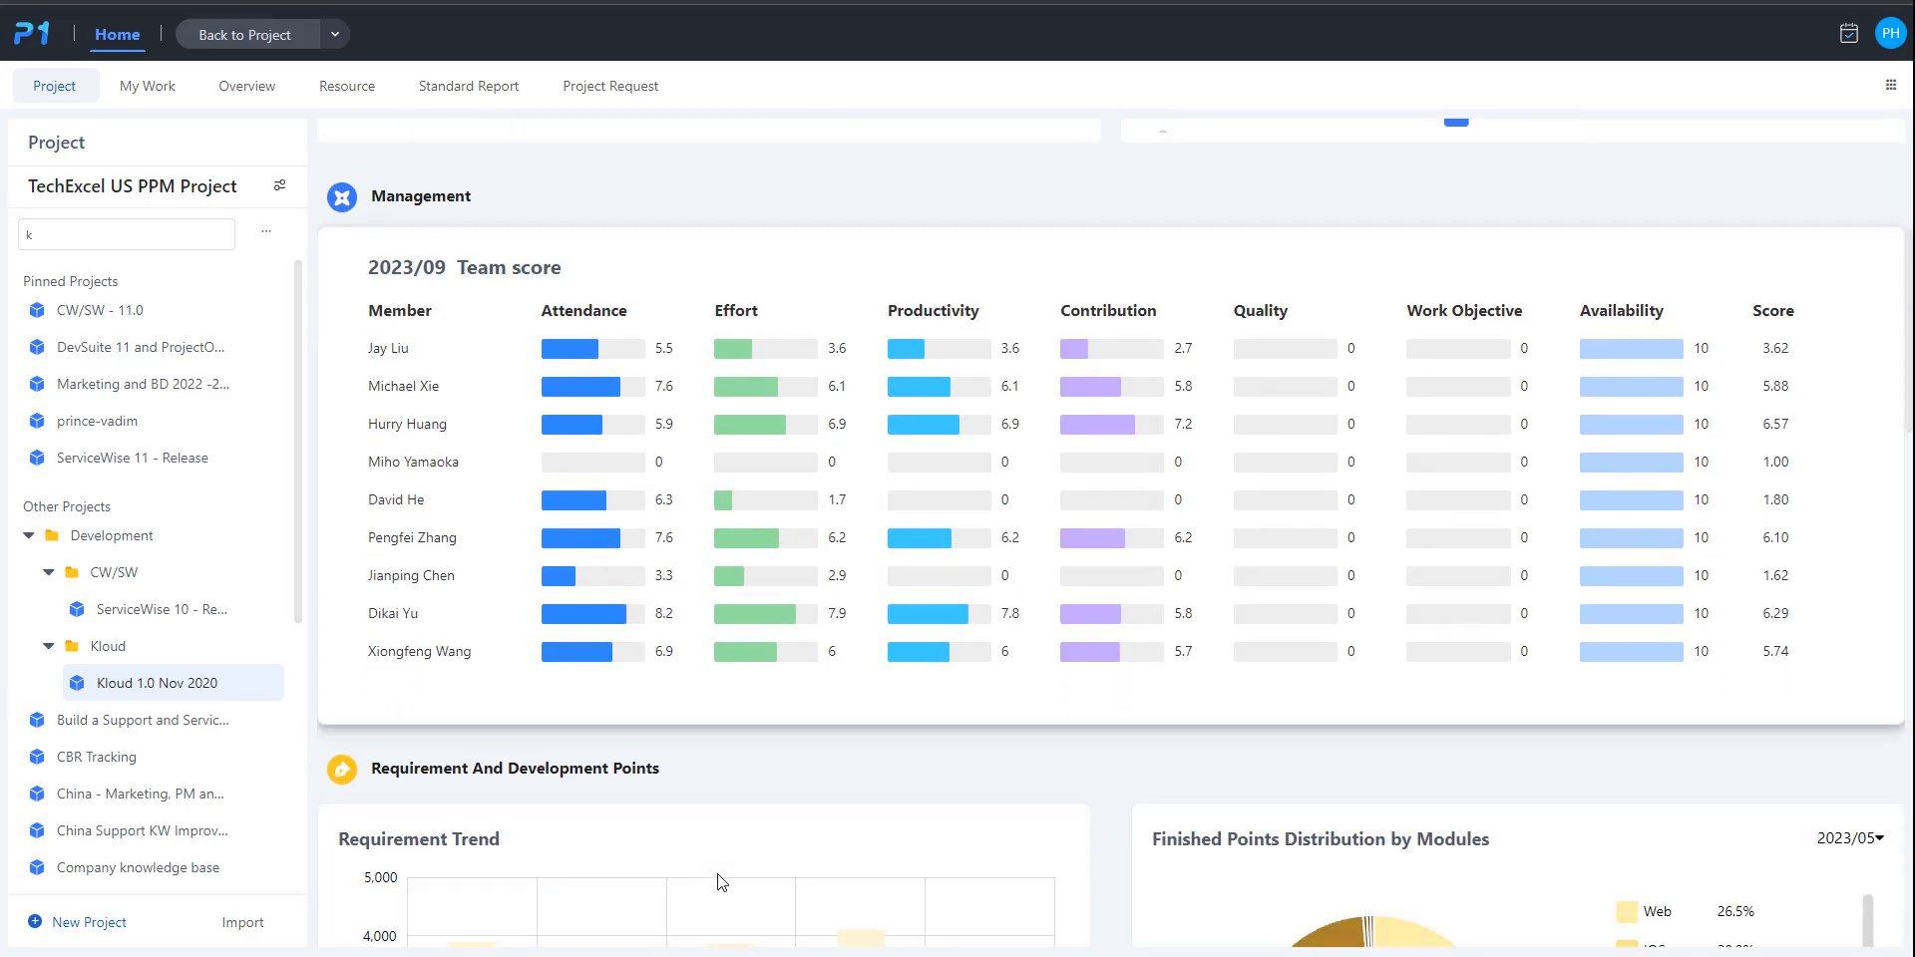
{"action": "scroll", "coordinate": [722, 882], "scroll_direction": "up", "scroll_amount": 1}
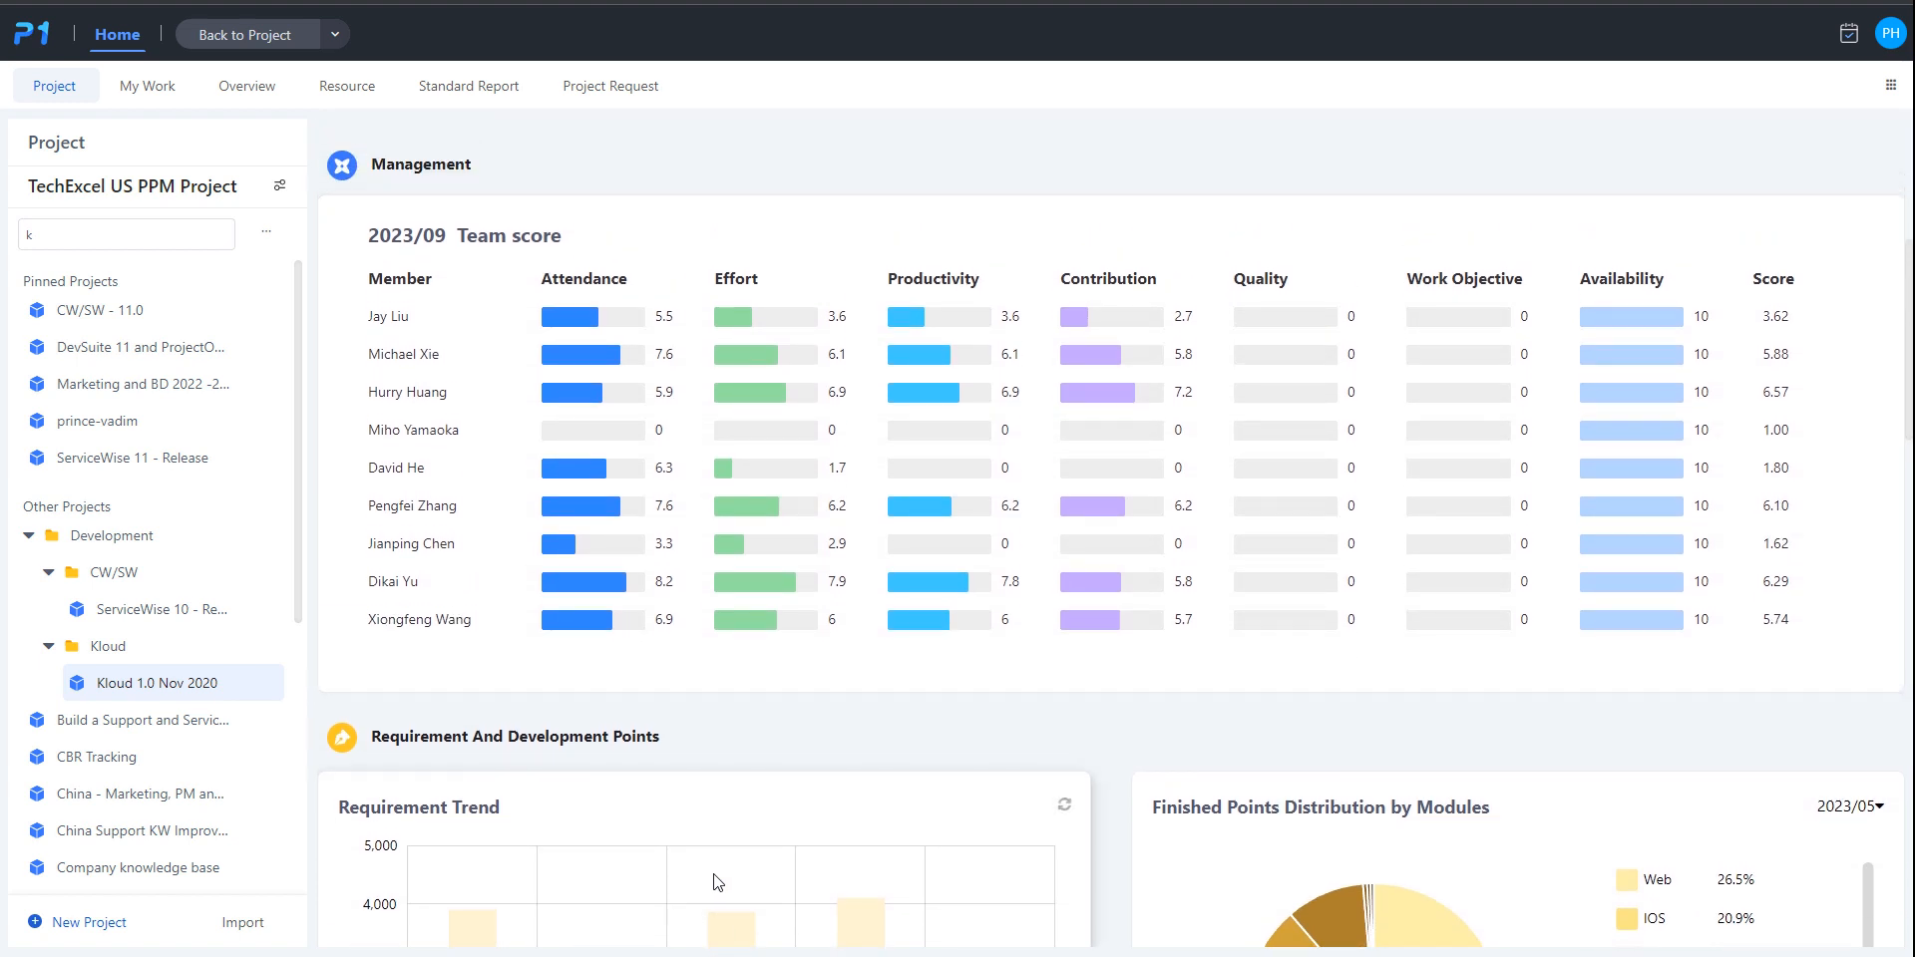
{"action": "scroll", "coordinate": [714, 883], "scroll_direction": "up", "scroll_amount": 1}
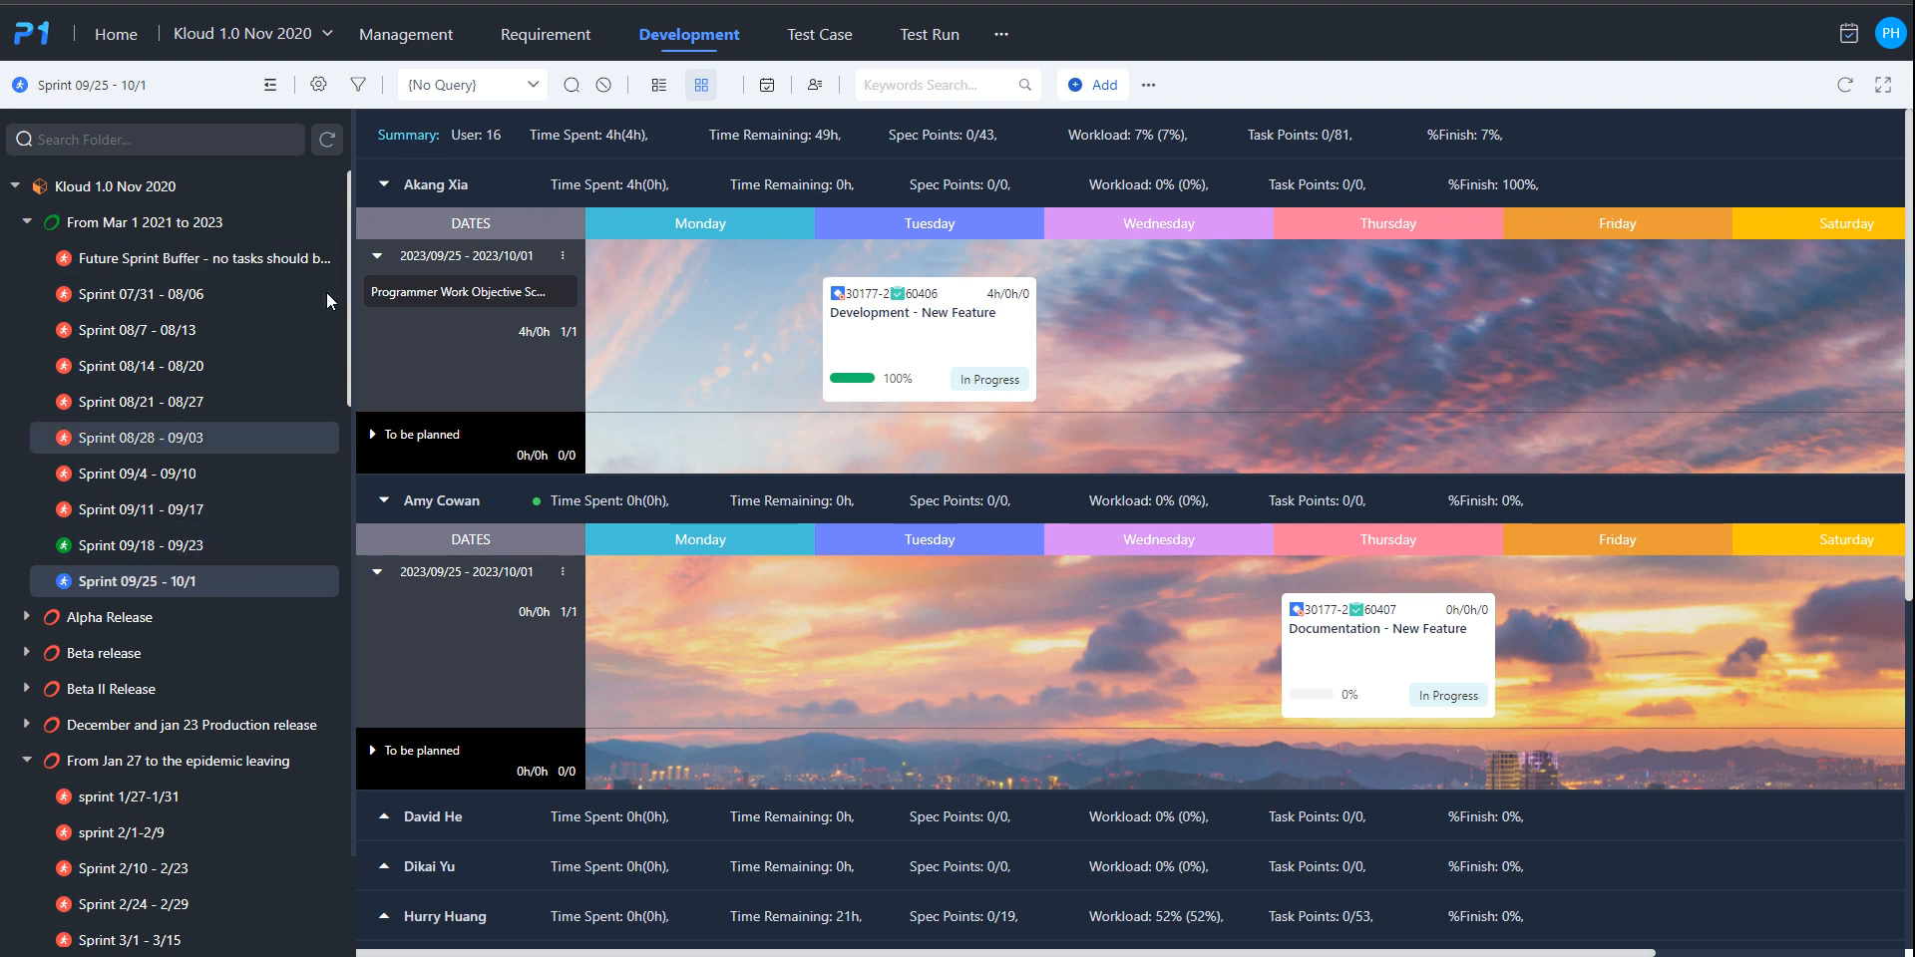
Open the report for Sprint 09/25 - 10/1 and examine its tasks, burndown and performance sections.
{"action": "left_click", "coordinate": [409, 137]}
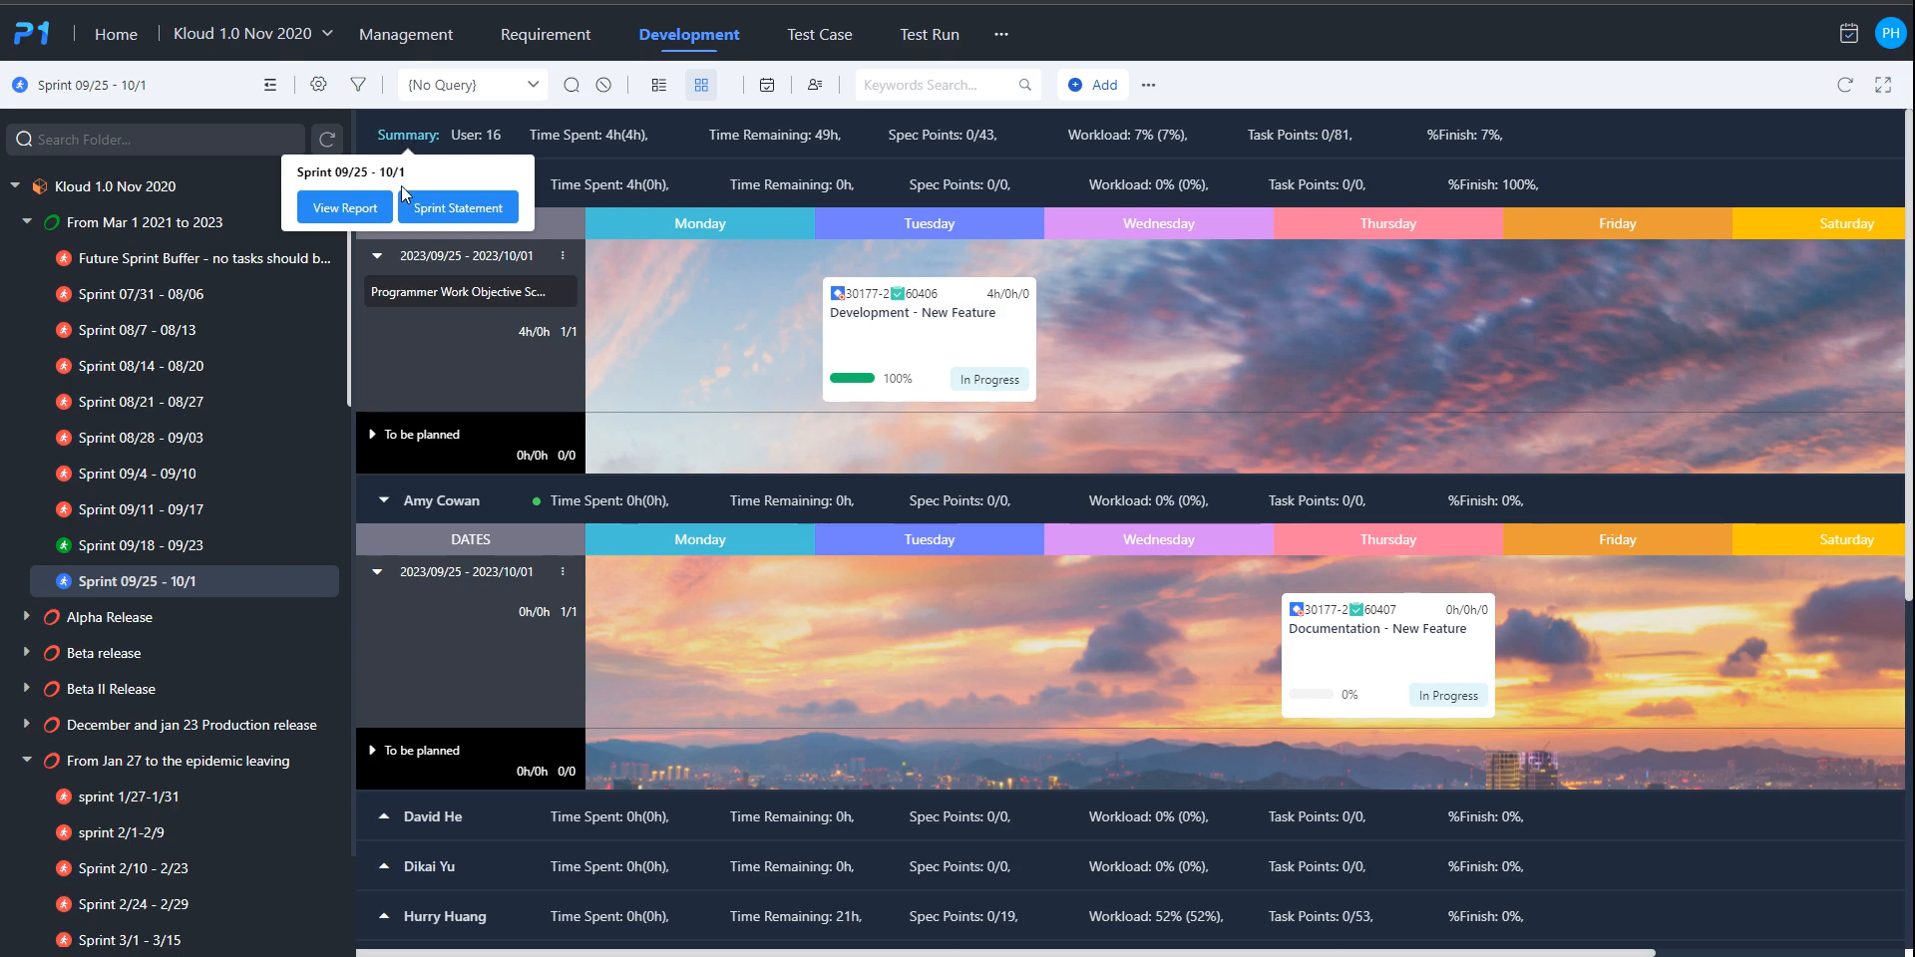
{"action": "left_click", "coordinate": [349, 208]}
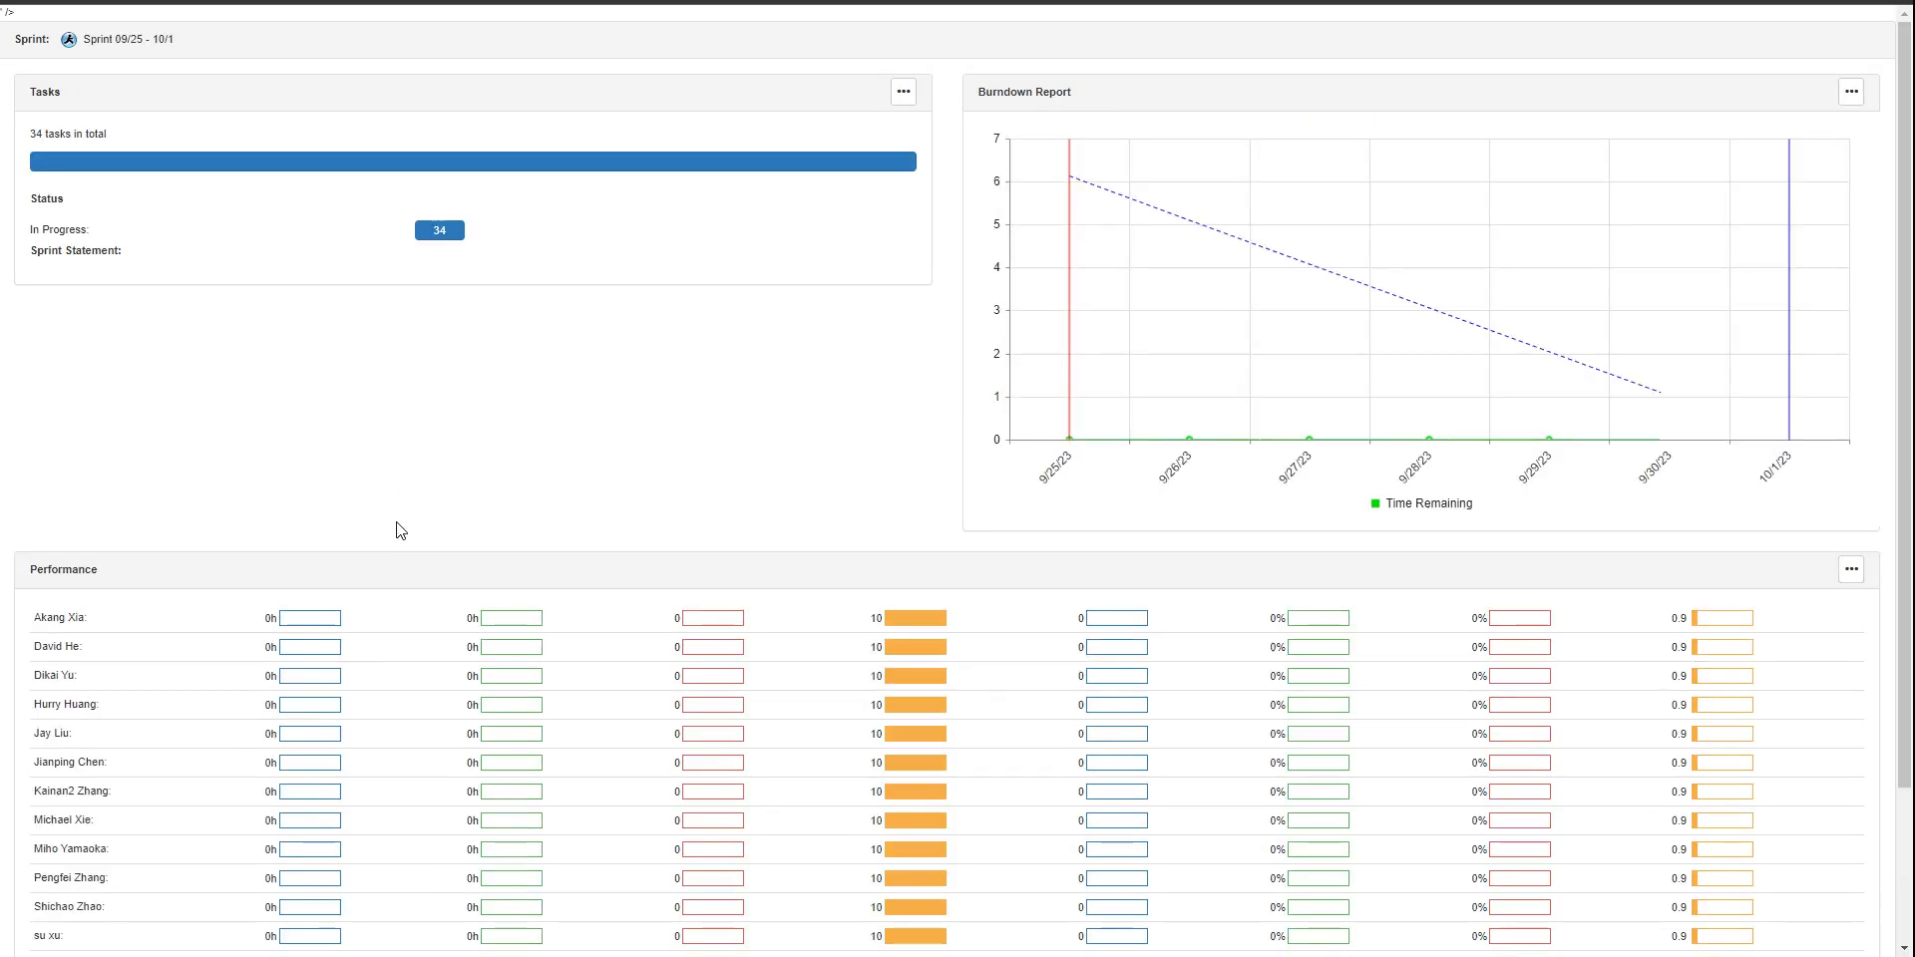
{"action": "scroll", "coordinate": [397, 534], "scroll_direction": "down", "scroll_amount": 2}
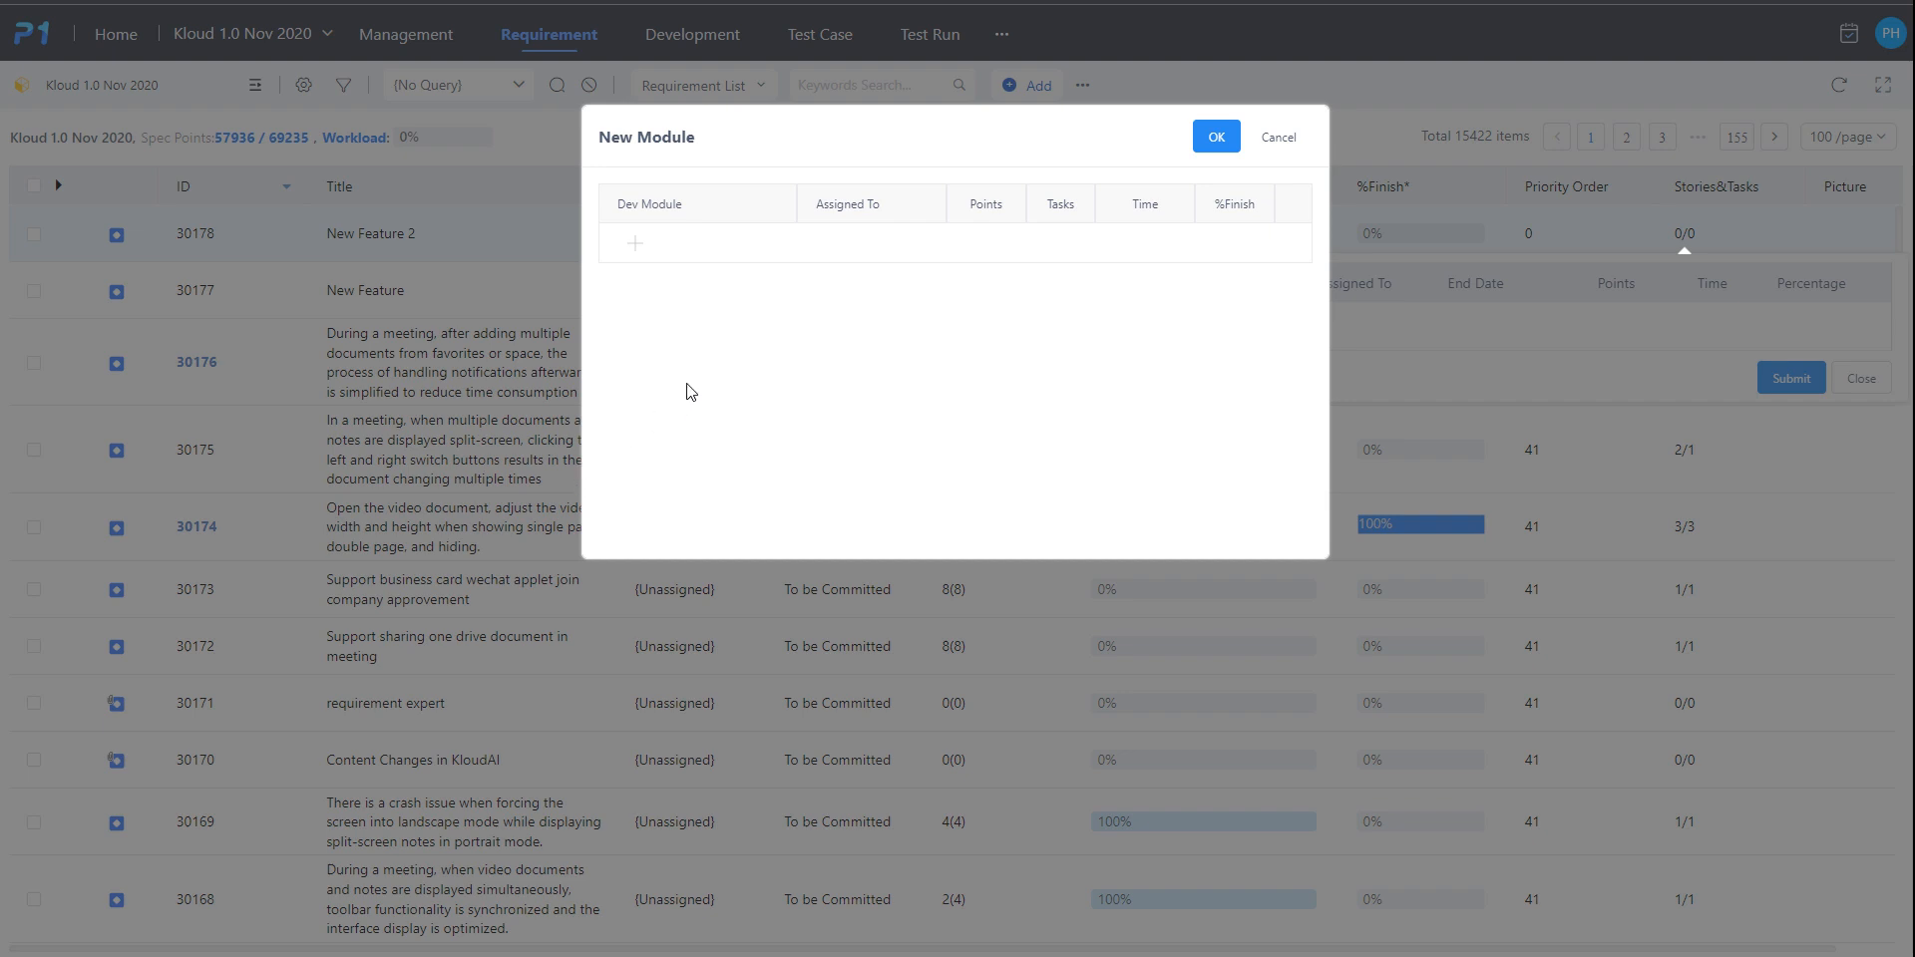
Add Android and IOS development modules to the New Feature 2 requirement.
{"action": "left_click", "coordinate": [695, 243]}
{"action": "left_click", "coordinate": [695, 246]}
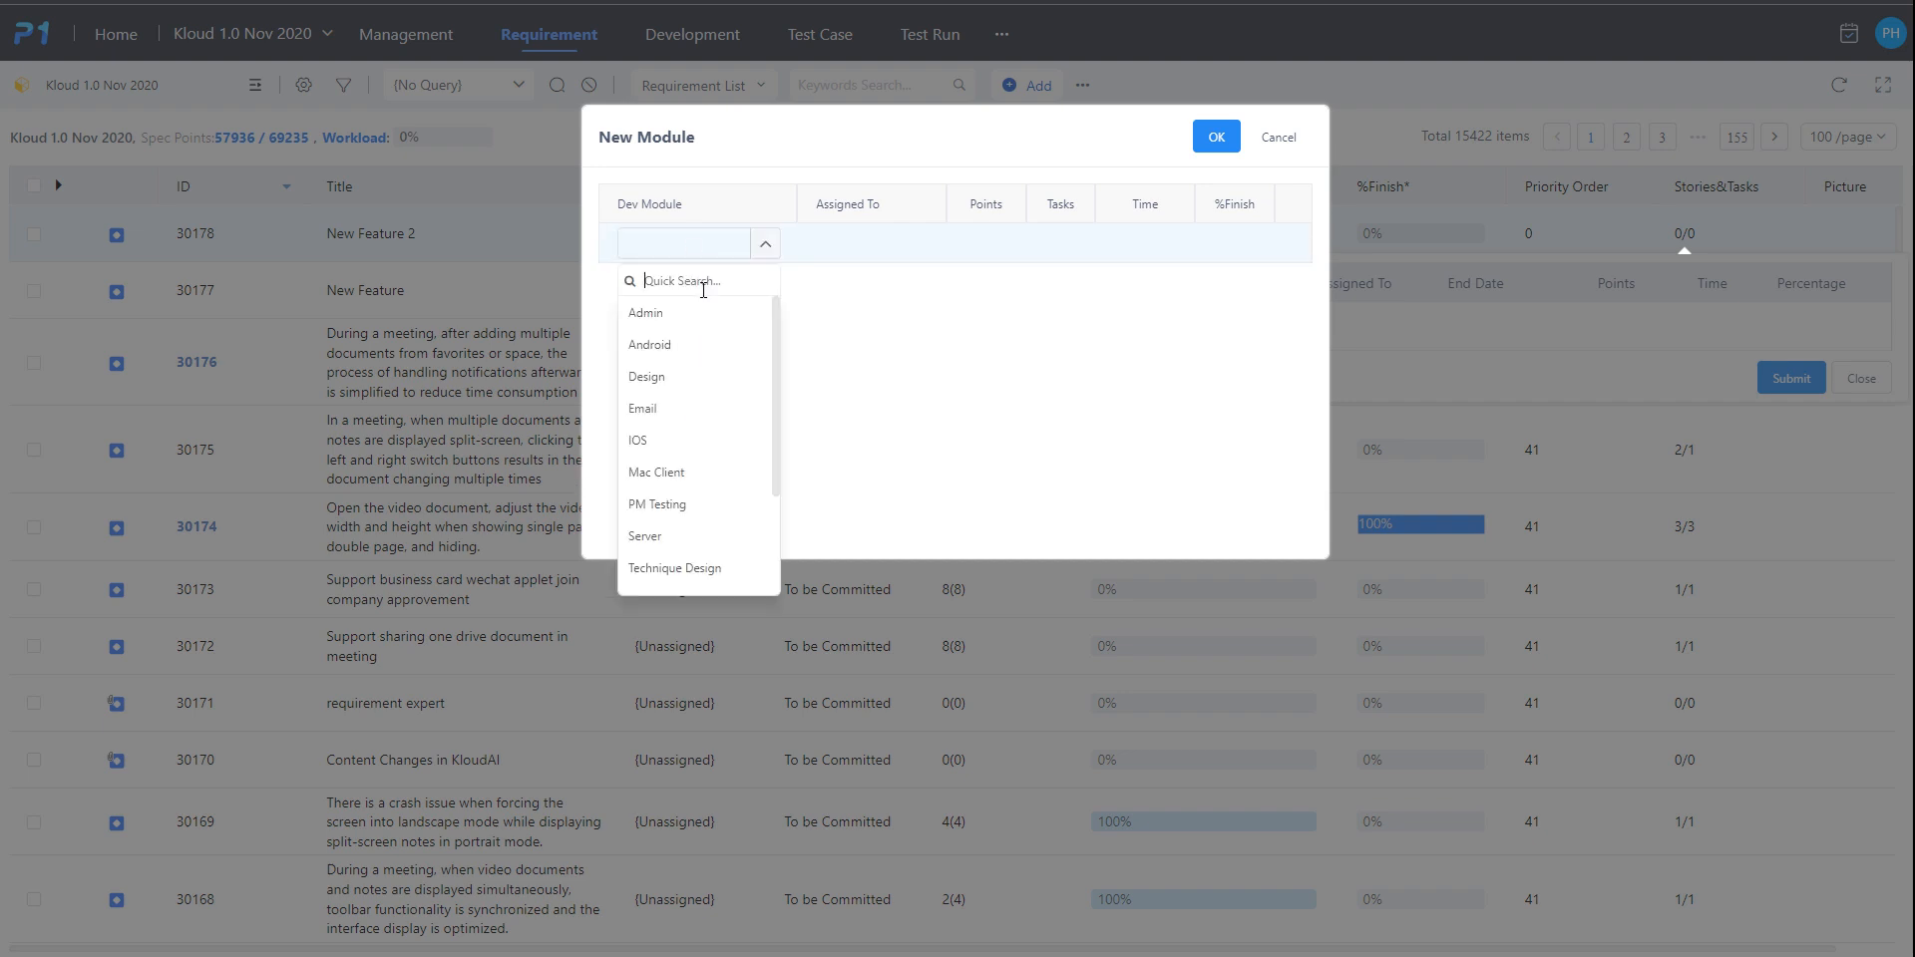
{"action": "left_click", "coordinate": [693, 344]}
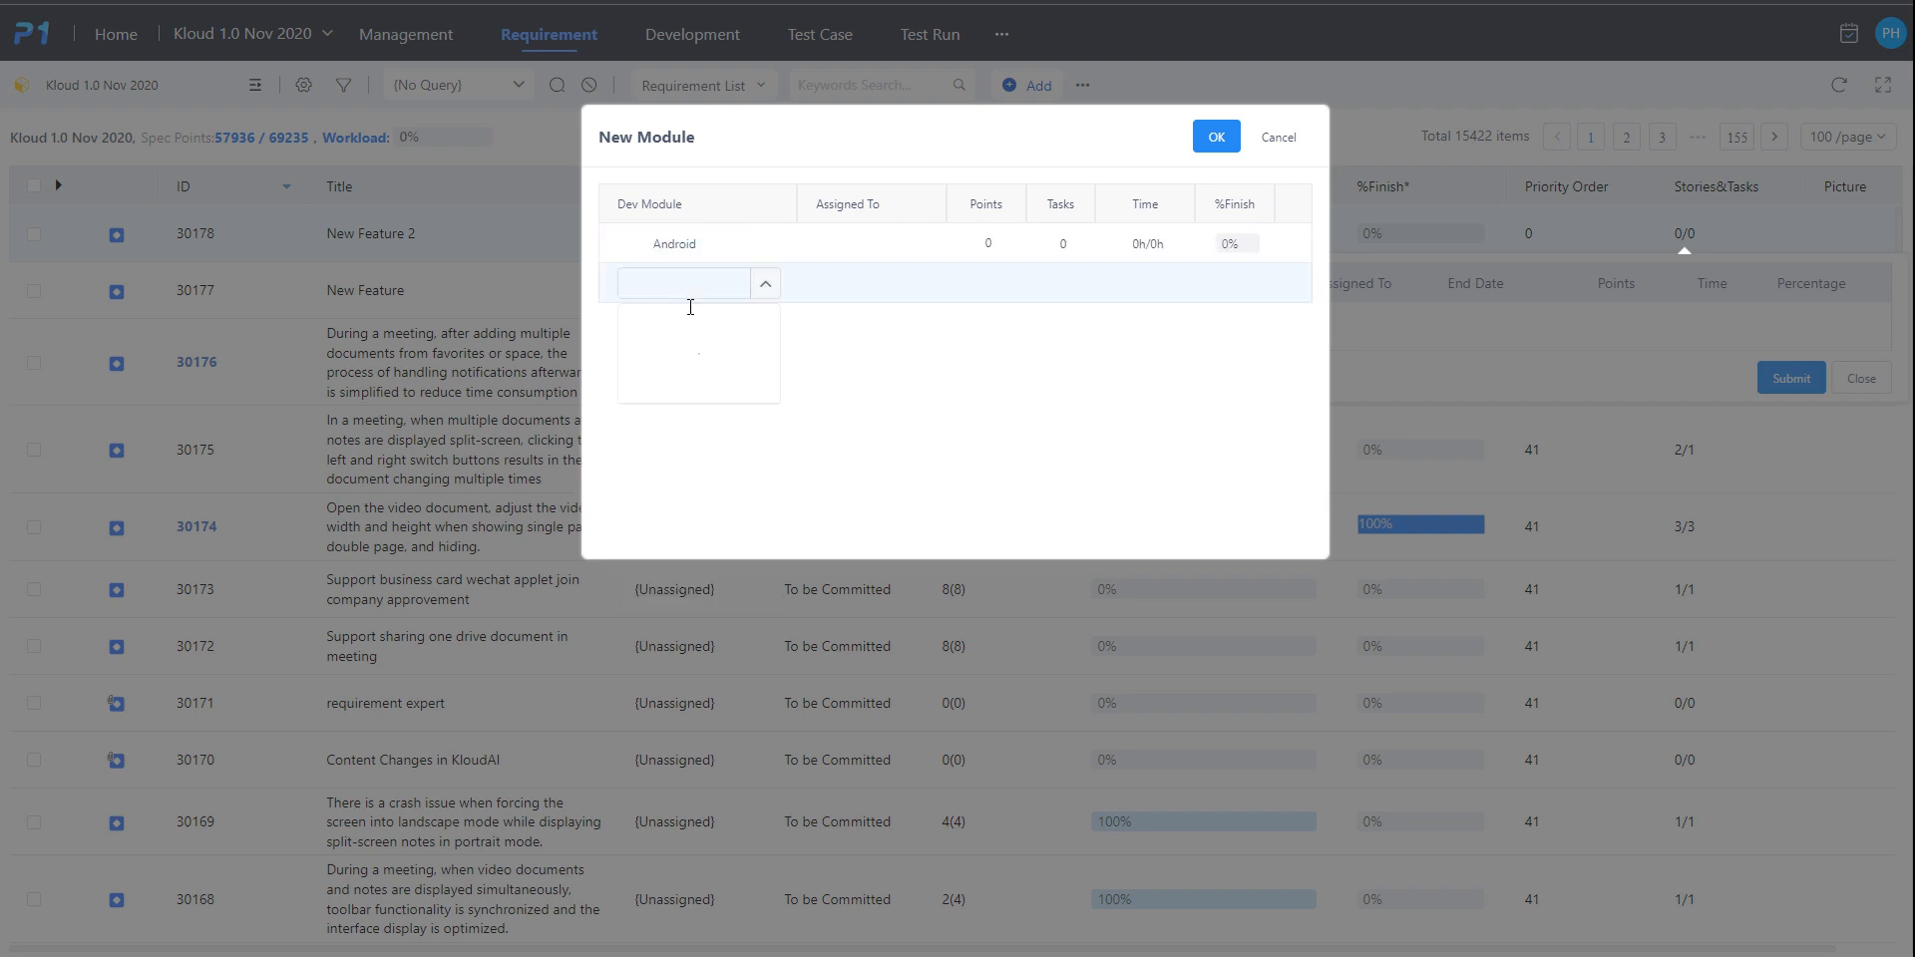
{"action": "left_click", "coordinate": [701, 443]}
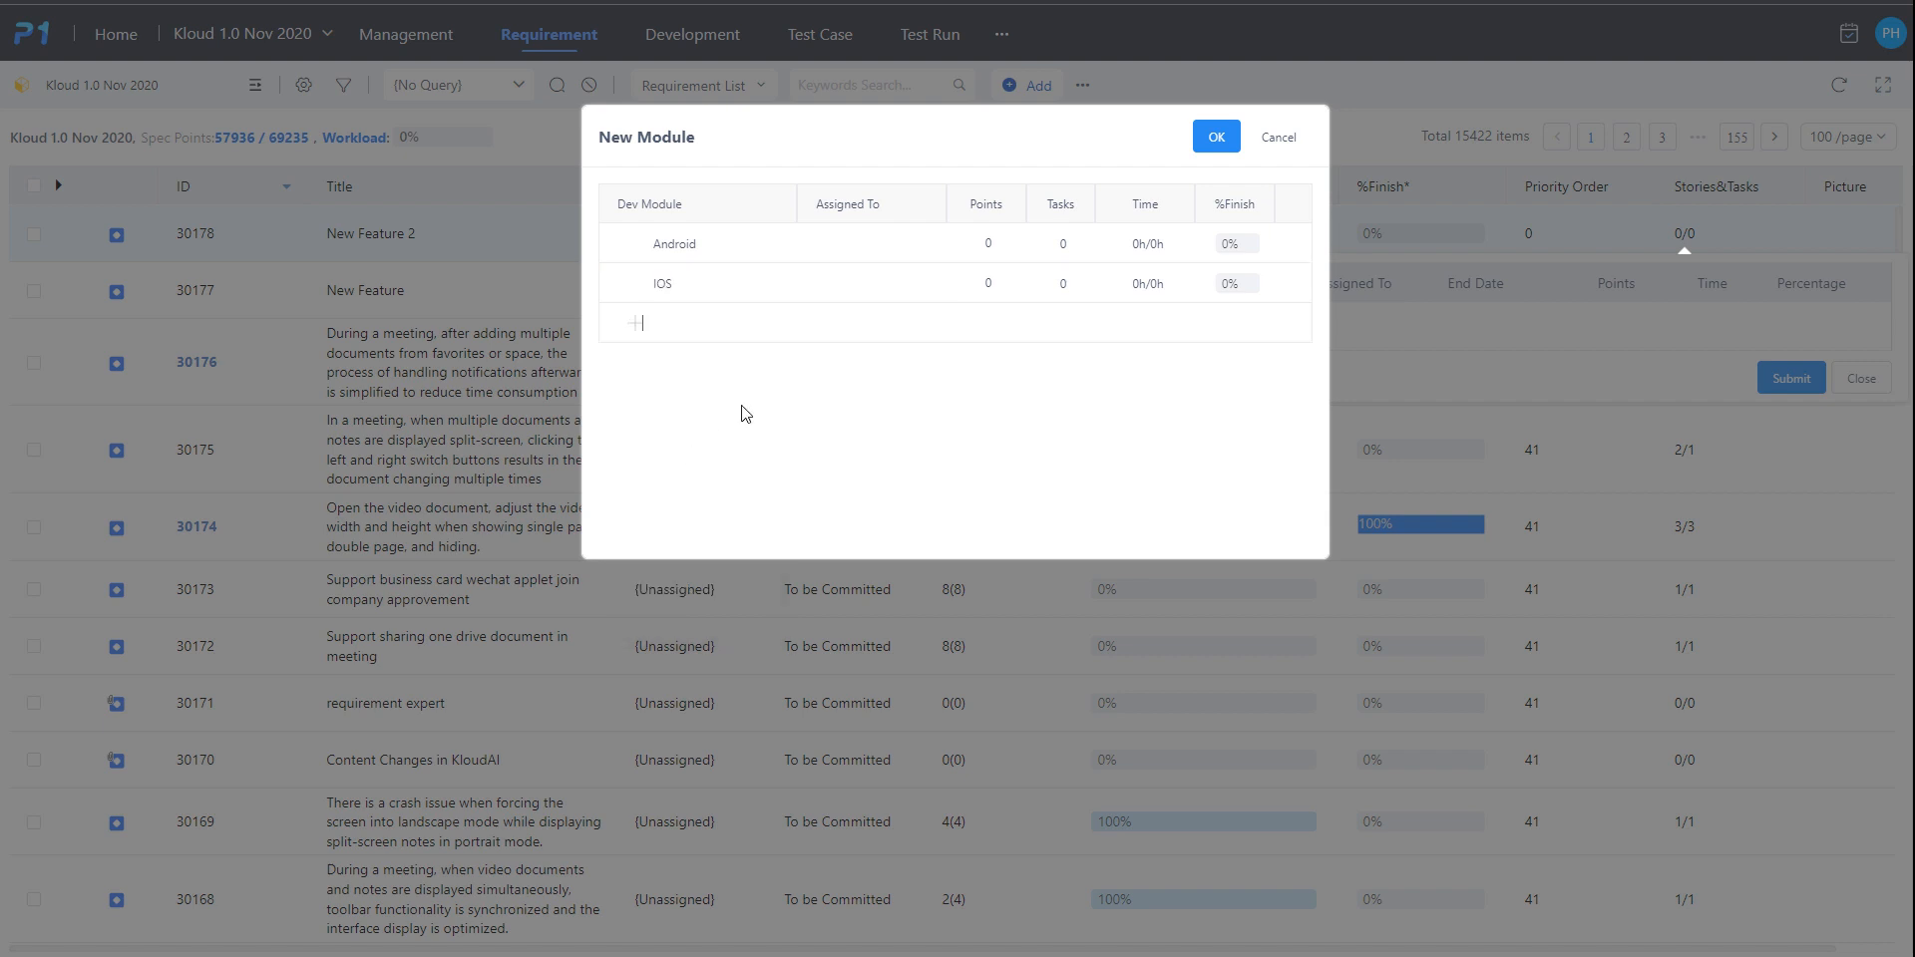
Allocate 4 points to each of the Android and IOS modules of New Feature 2.
{"action": "left_click", "coordinate": [986, 245]}
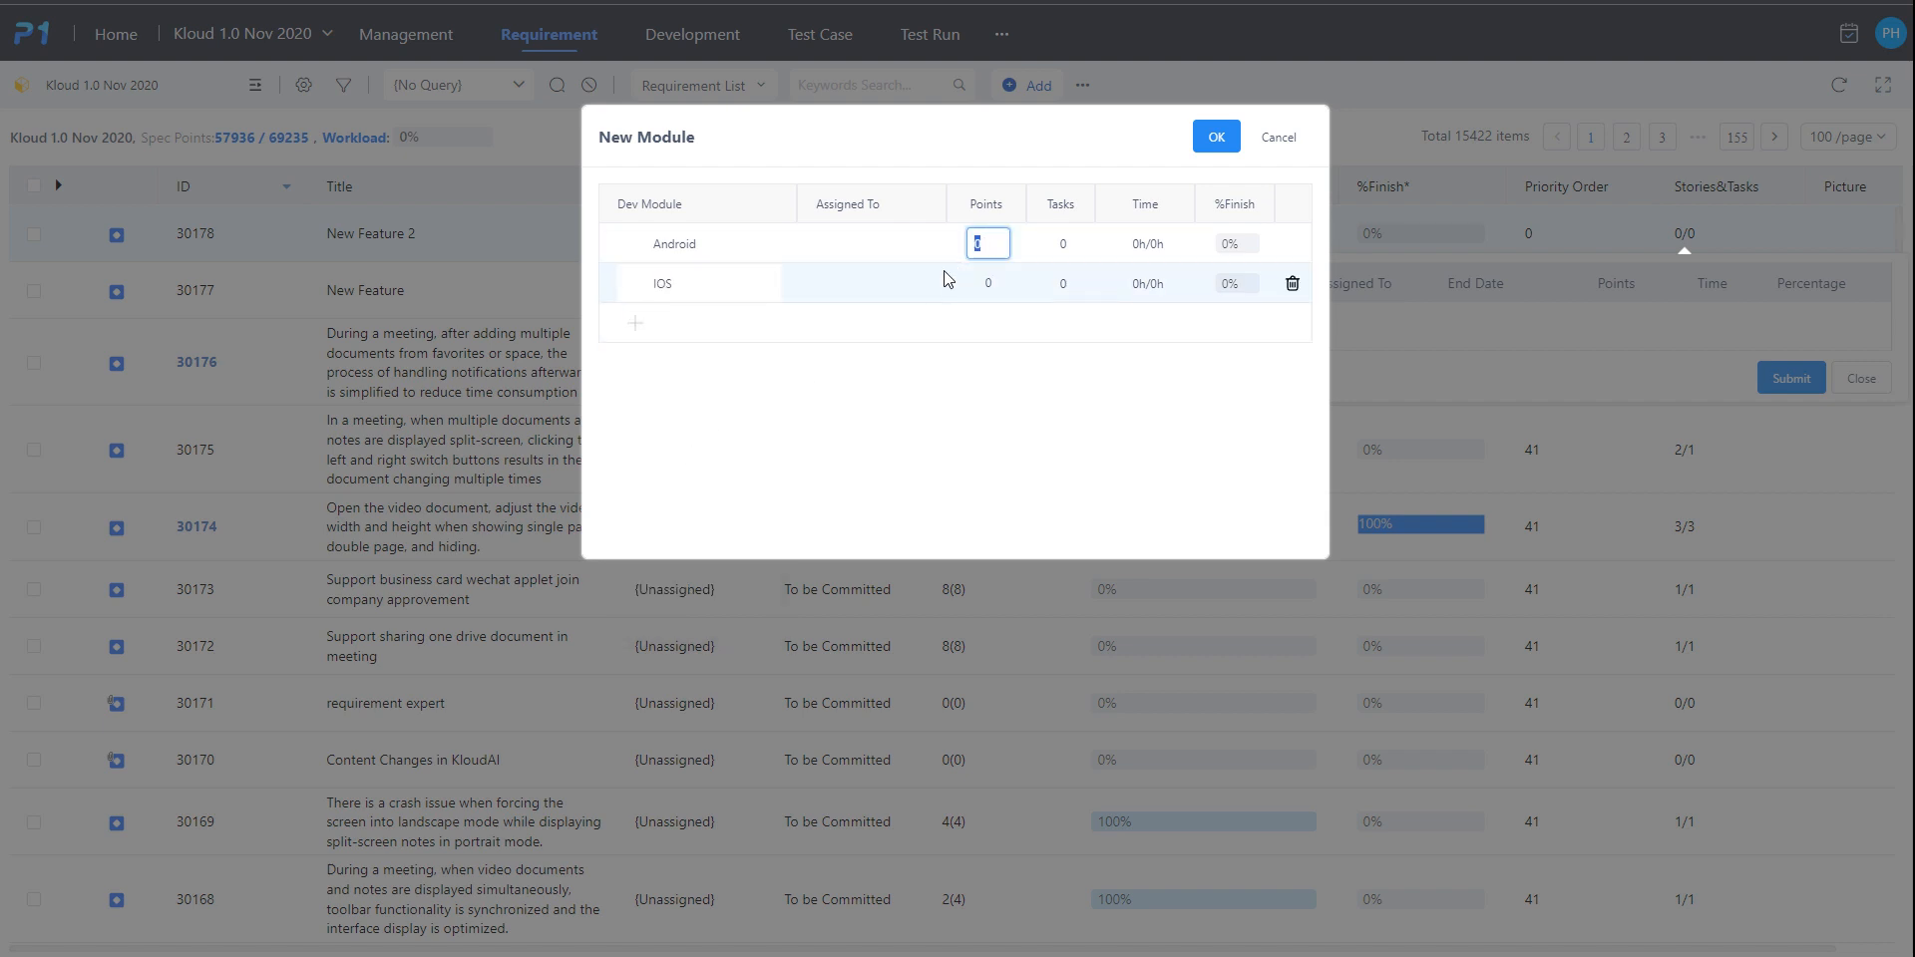
{"action": "type", "text": "4"}
{"action": "left_click", "coordinate": [985, 285]}
{"action": "type", "text": "4"}
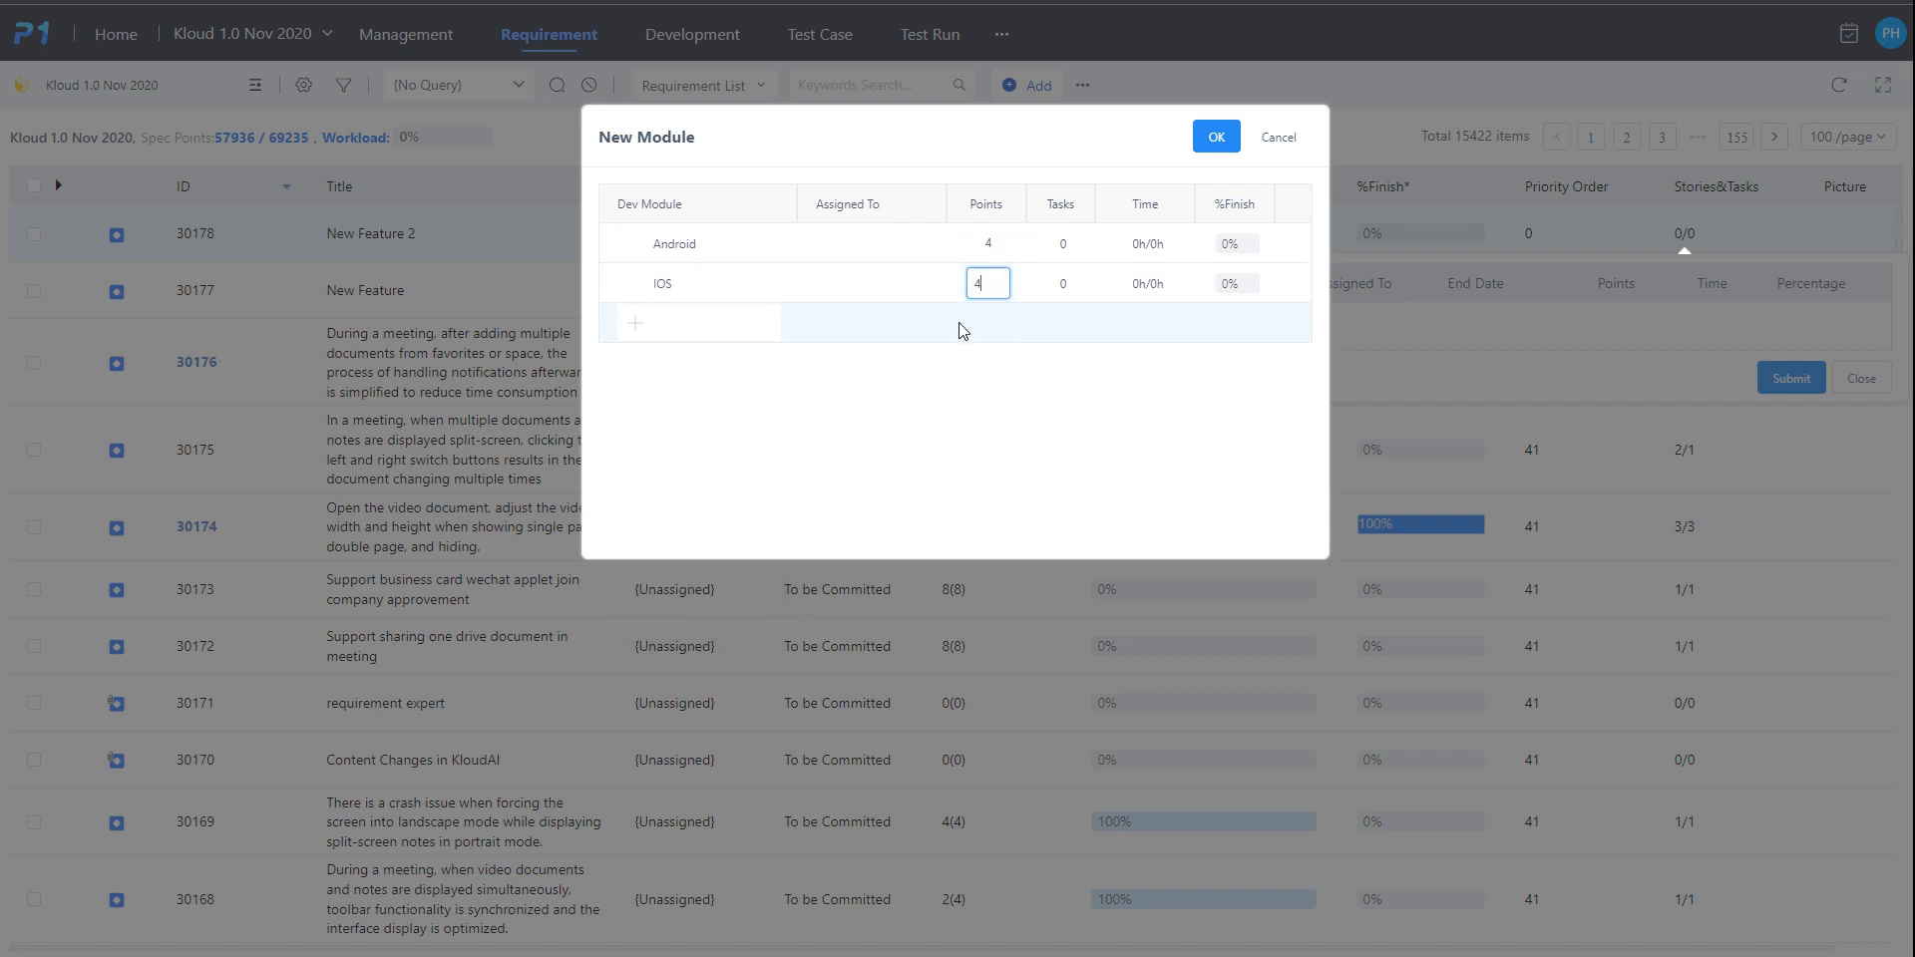
{"action": "left_click", "coordinate": [965, 410]}
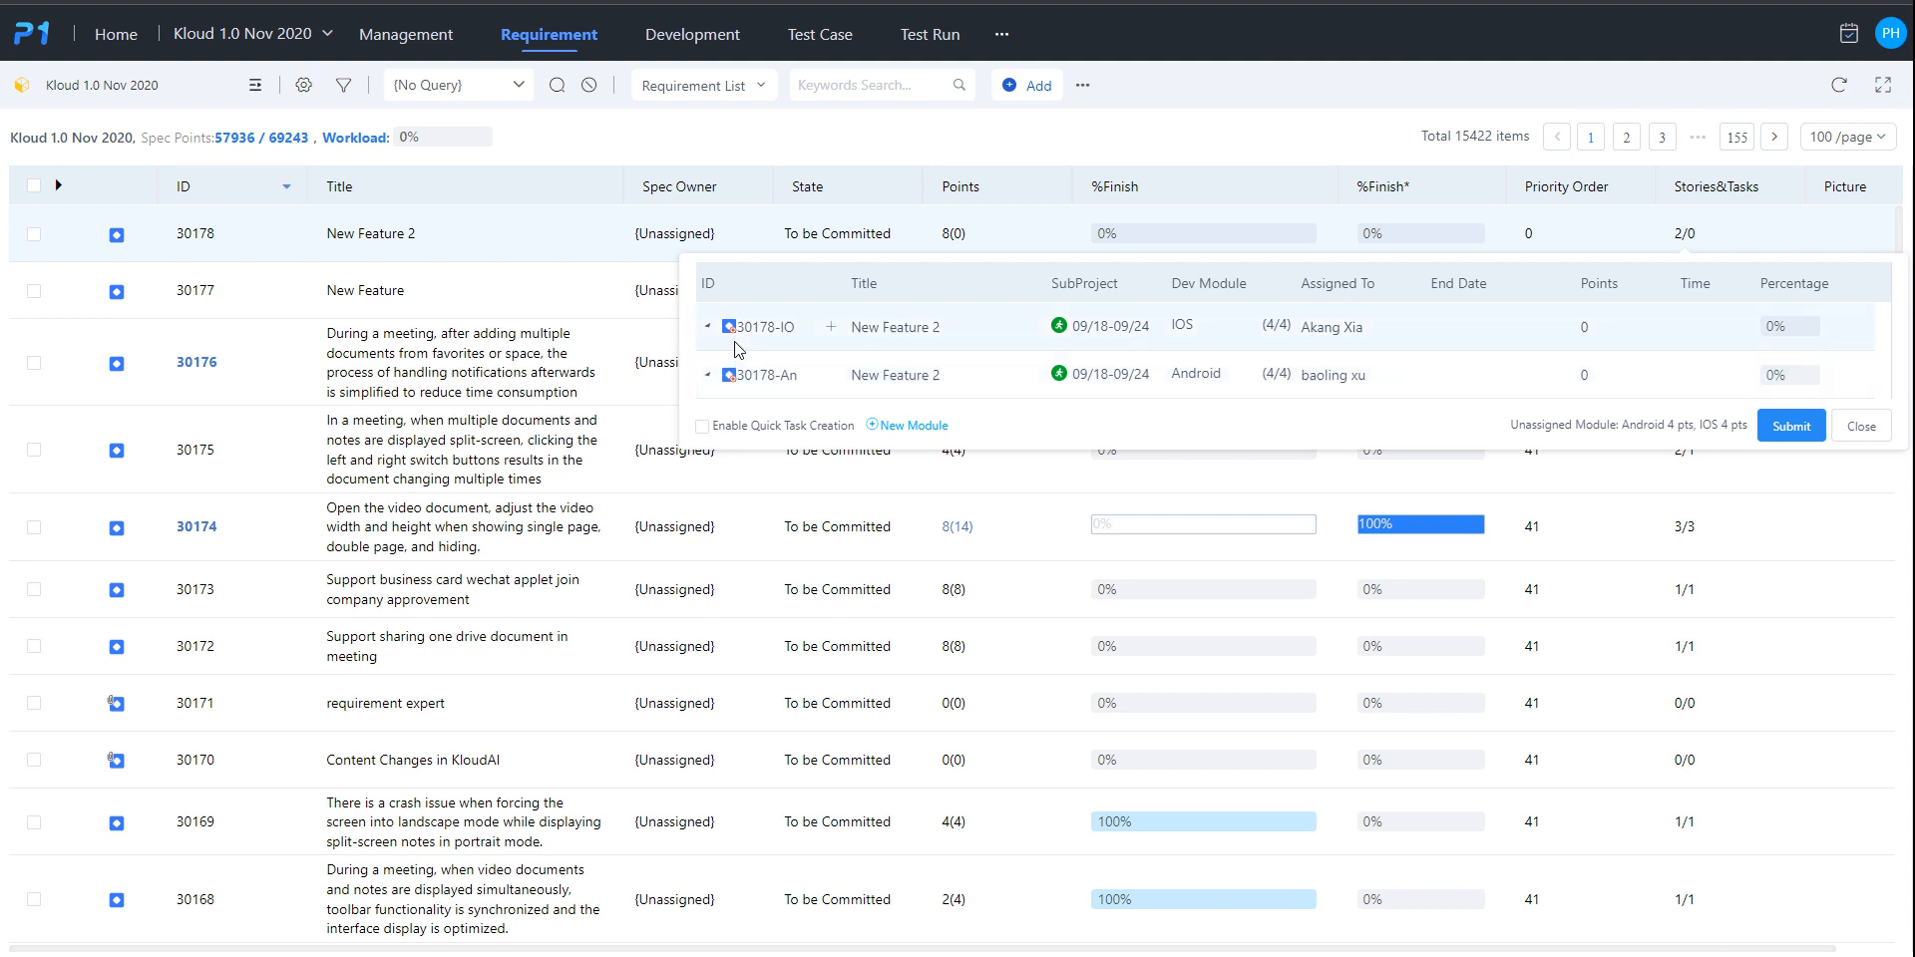
Add a task under the IOS story of New Feature 2 and check its points and time.
{"action": "left_click", "coordinate": [836, 331]}
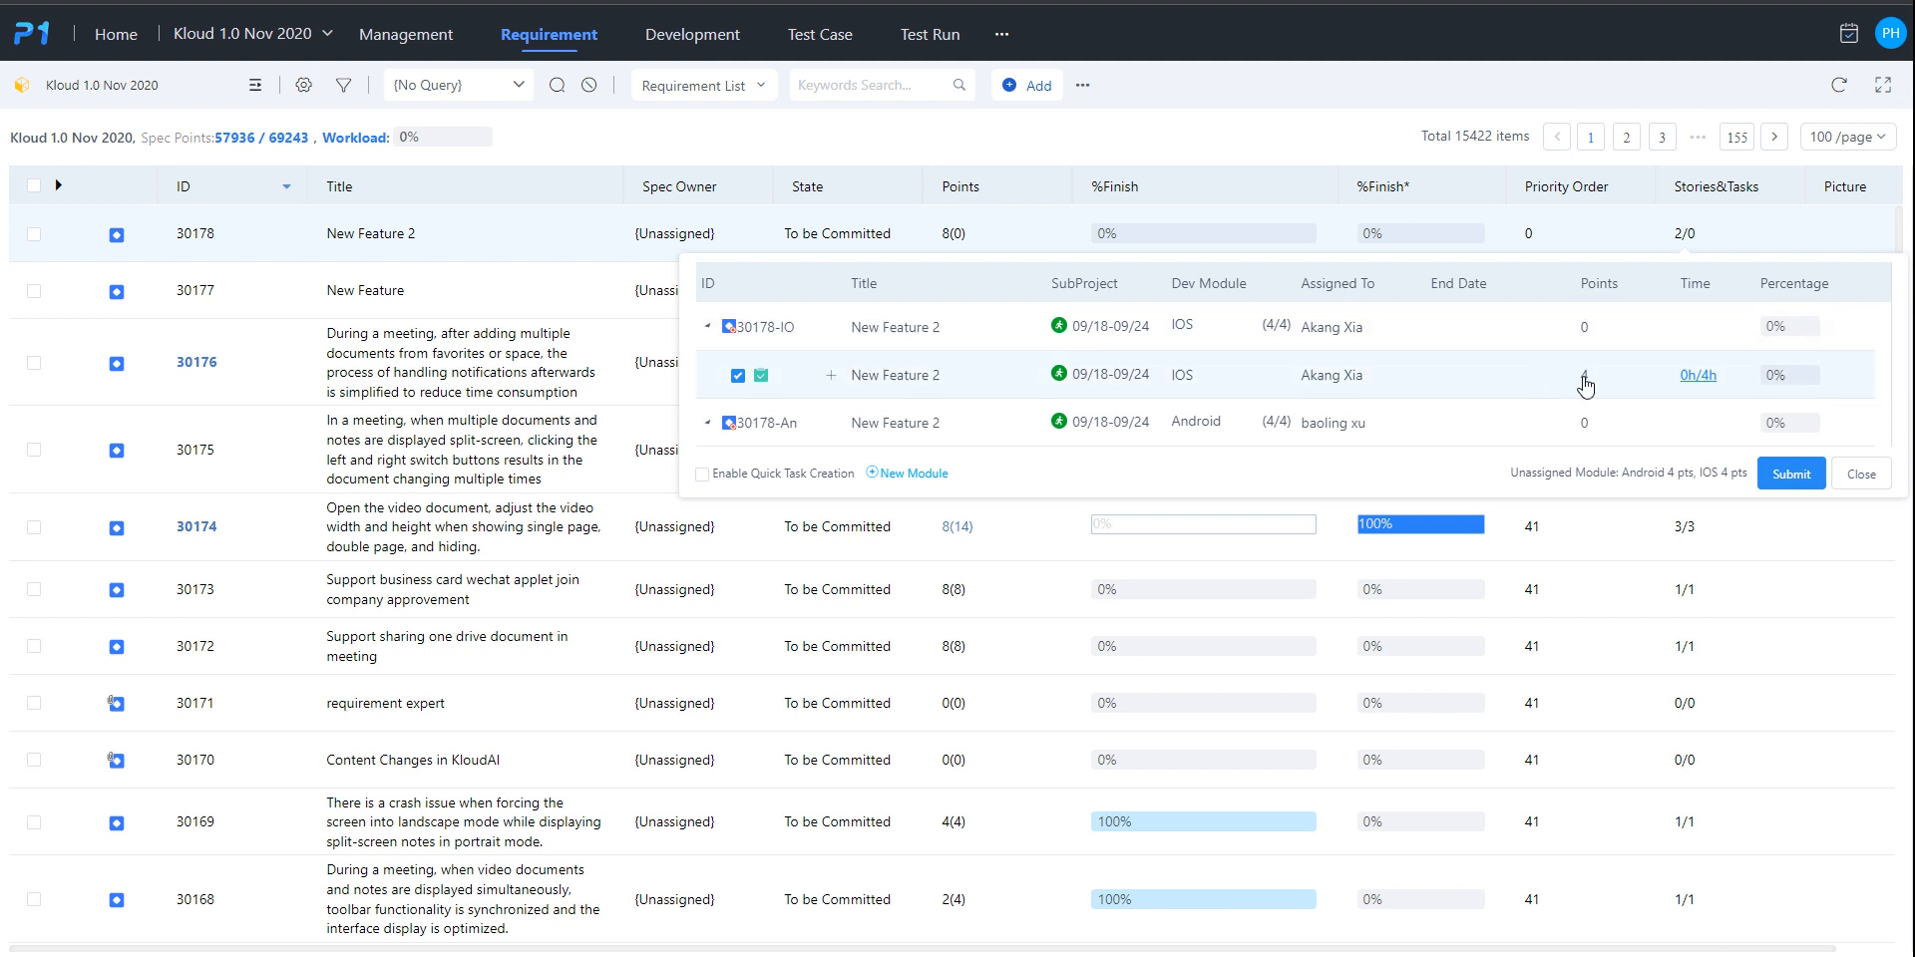
{"action": "mouse_move", "coordinate": [1703, 386]}
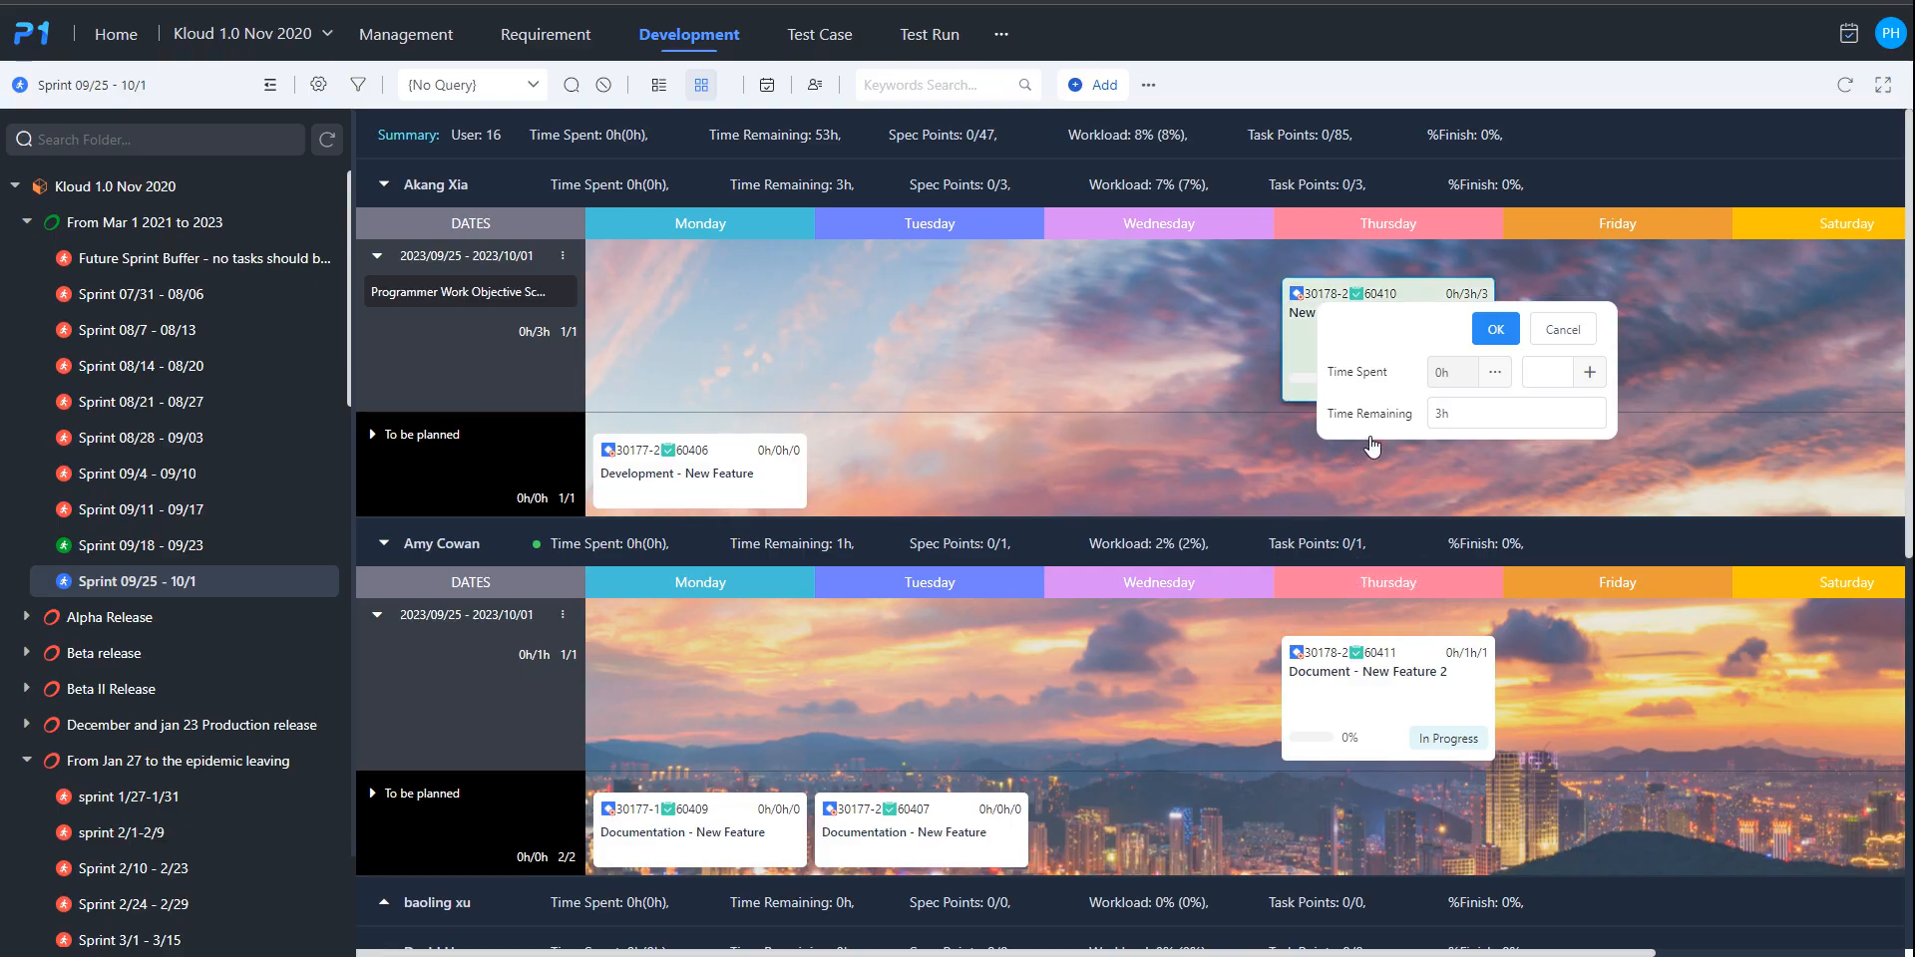
Log 3 hours of time spent on the New Feature 2 task scheduled on Thursday.
{"action": "left_click", "coordinate": [1544, 380]}
{"action": "left_click", "coordinate": [1587, 374]}
{"action": "left_click", "coordinate": [1501, 441]}
{"action": "left_click", "coordinate": [1497, 331]}
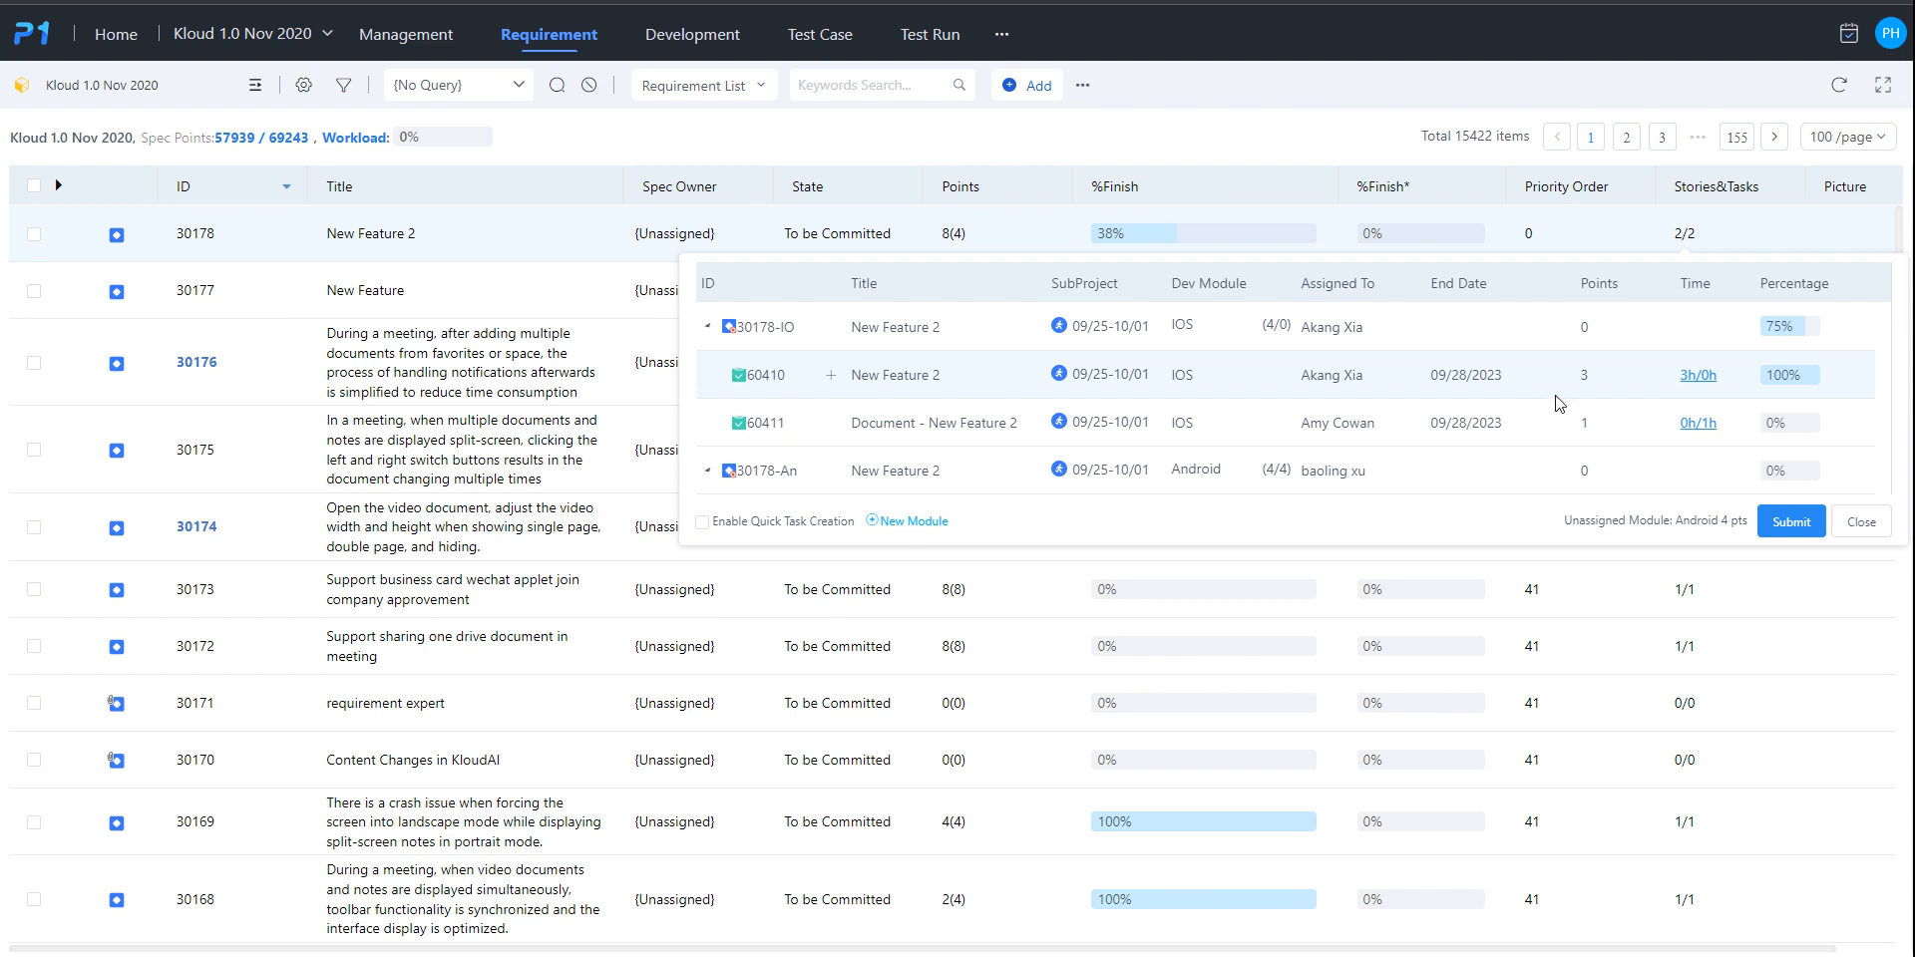
Set the points of the Document - New Feature 2 task to 2 and check the IOS module's point usage.
{"action": "left_click", "coordinate": [1585, 427]}
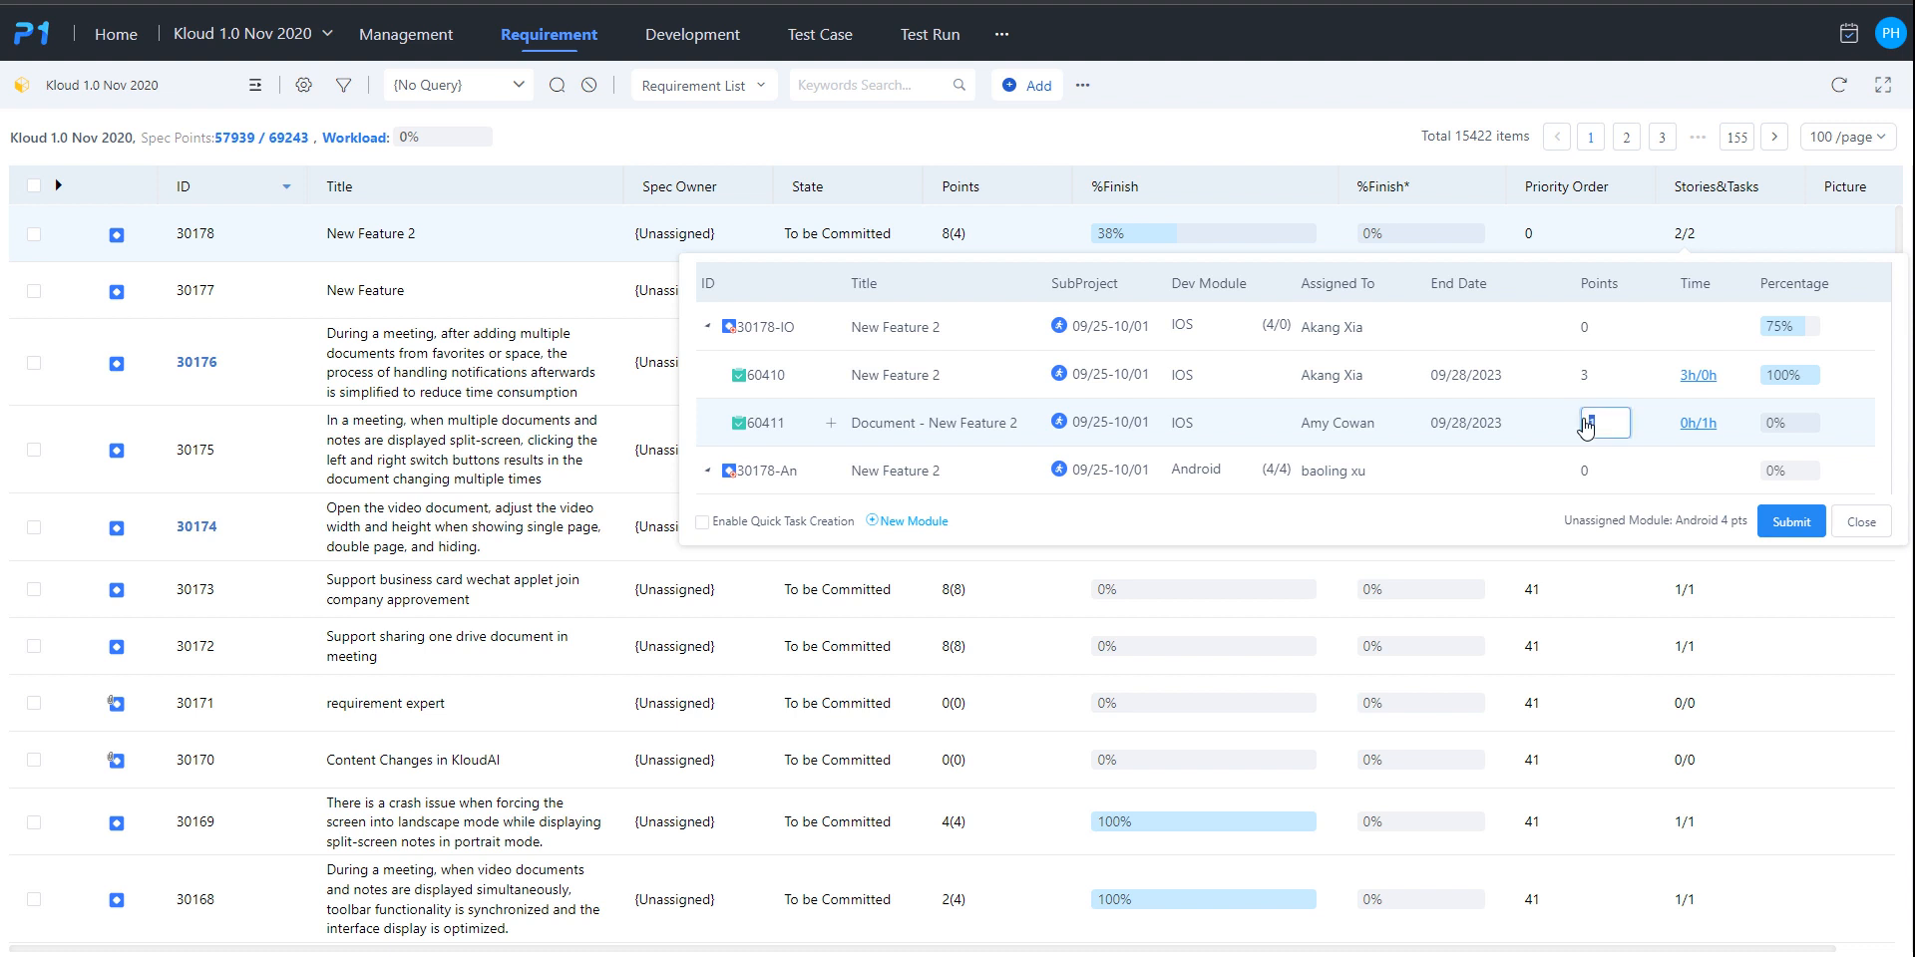
{"action": "type", "text": "2"}
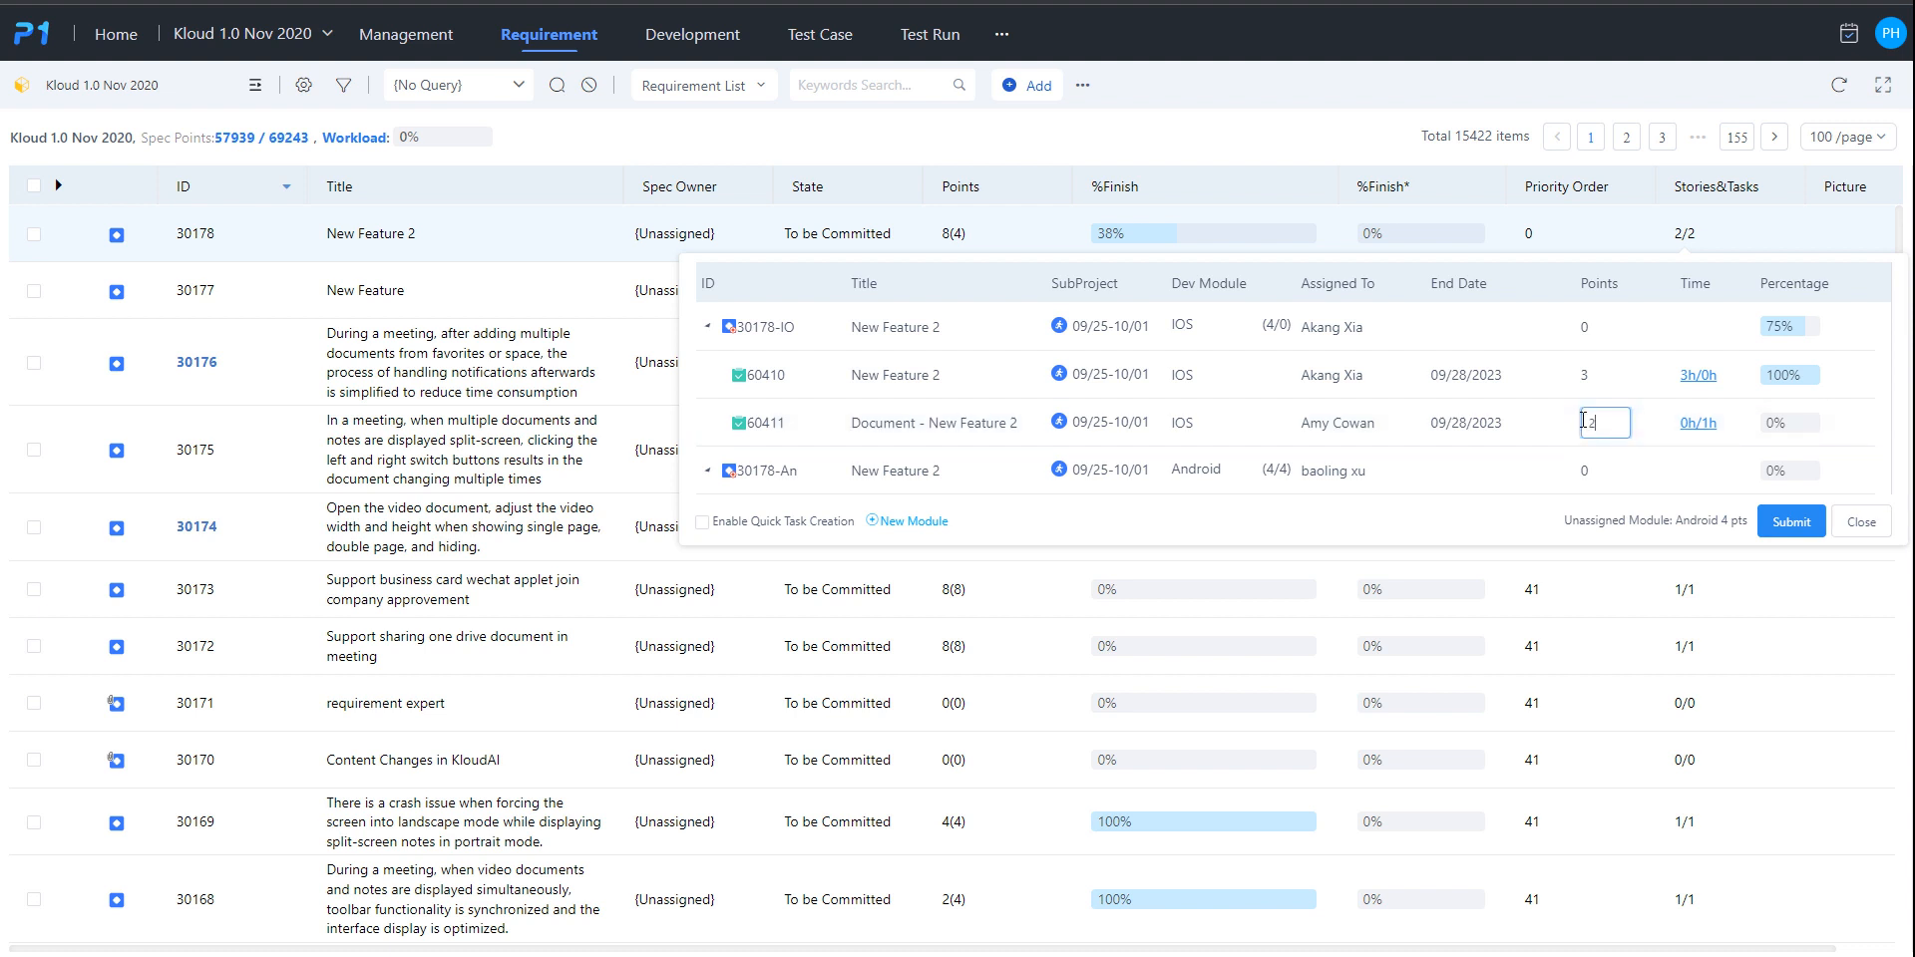
{"action": "left_click", "coordinate": [1501, 521]}
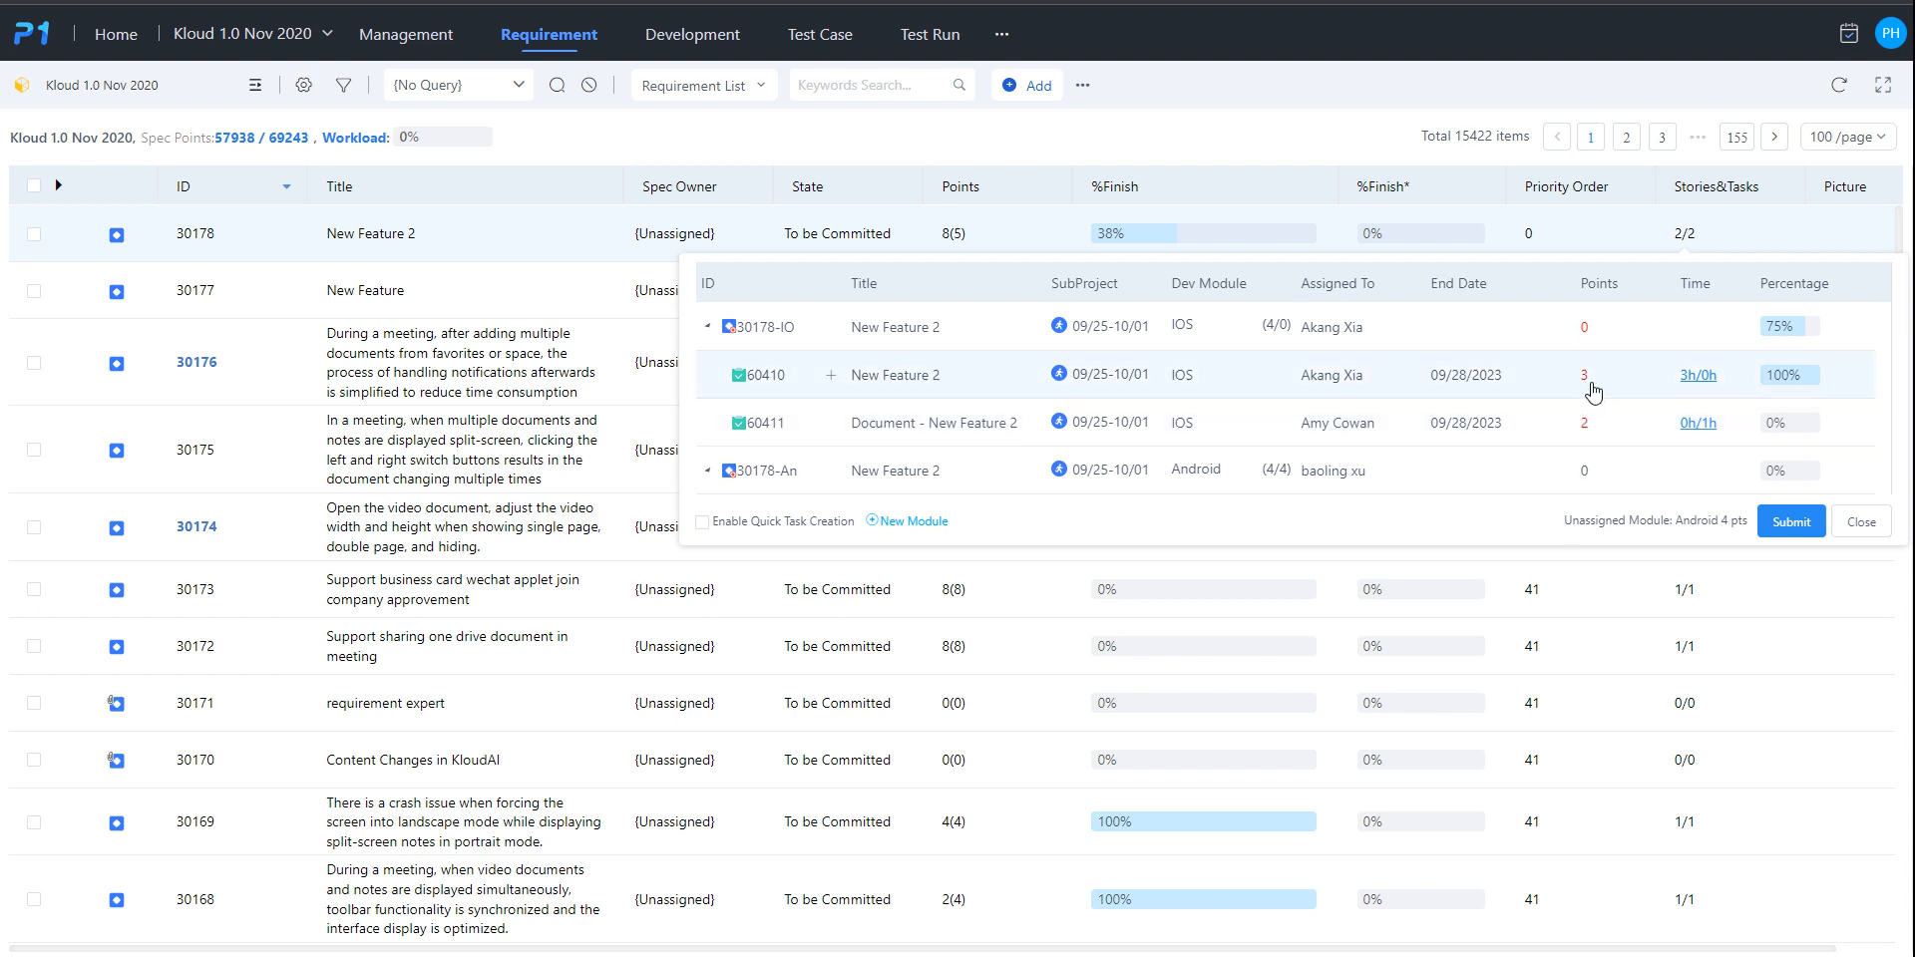
{"action": "mouse_move", "coordinate": [1269, 334]}
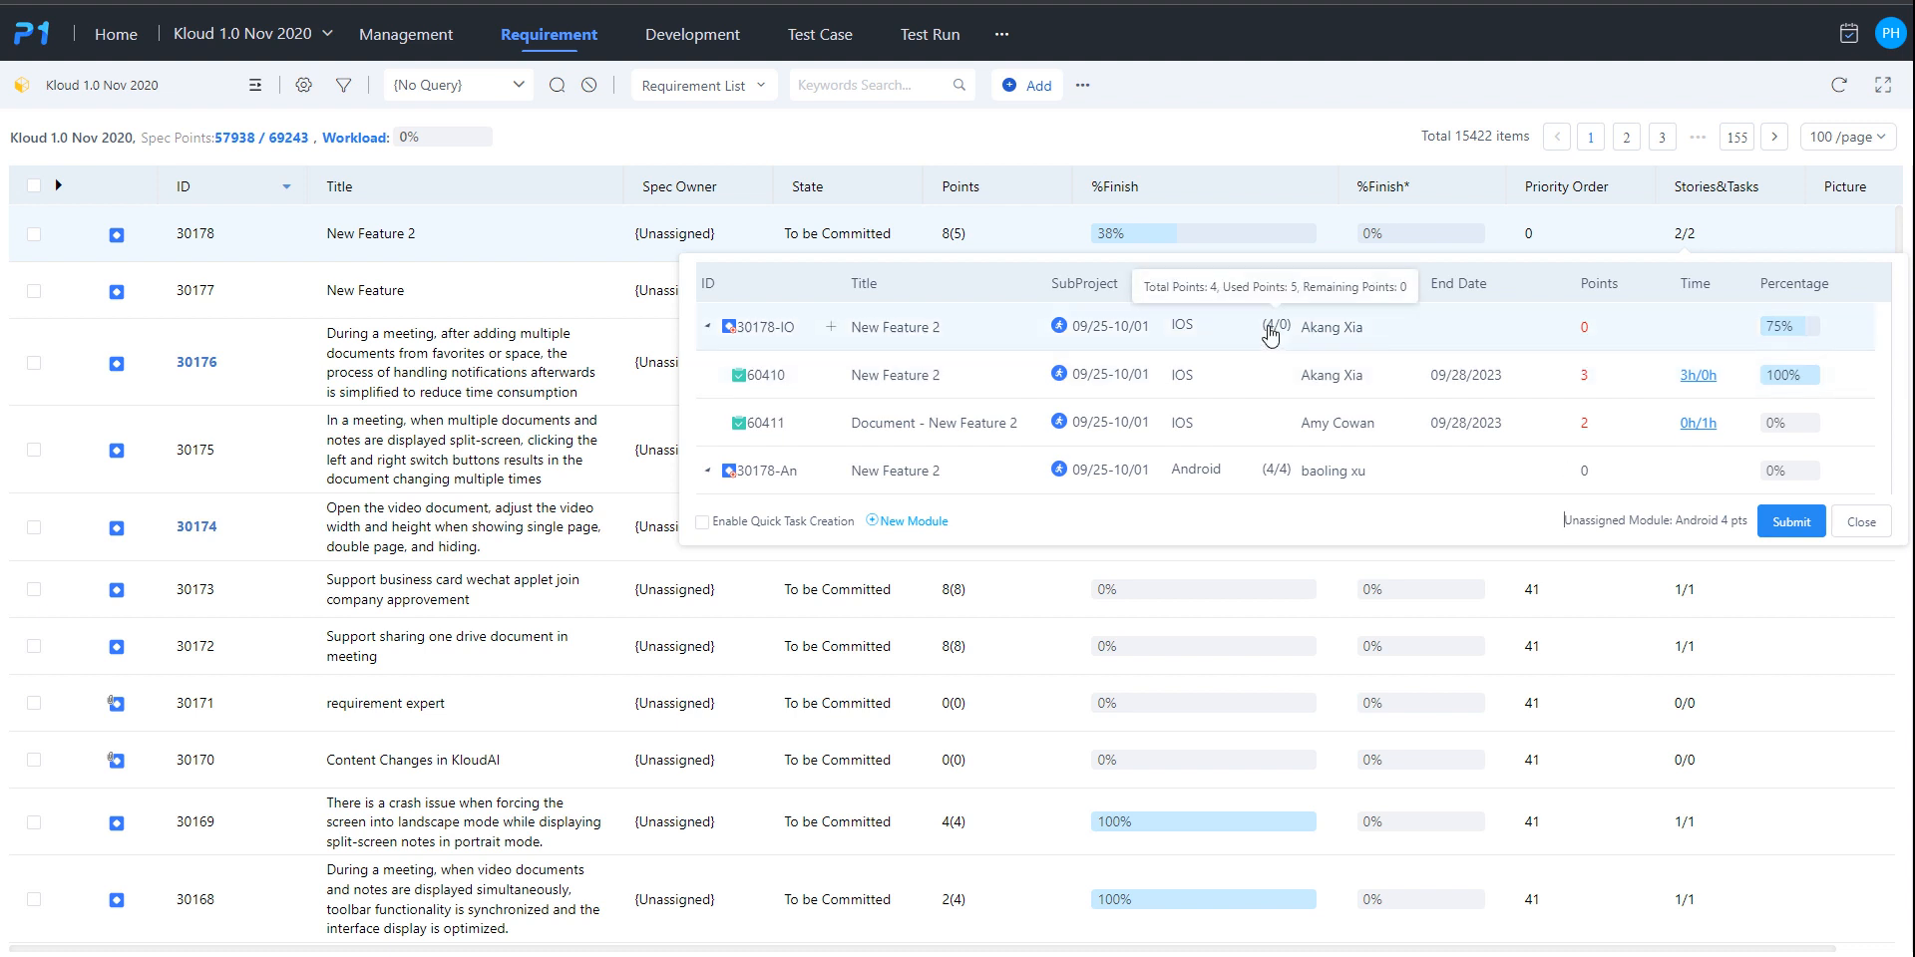